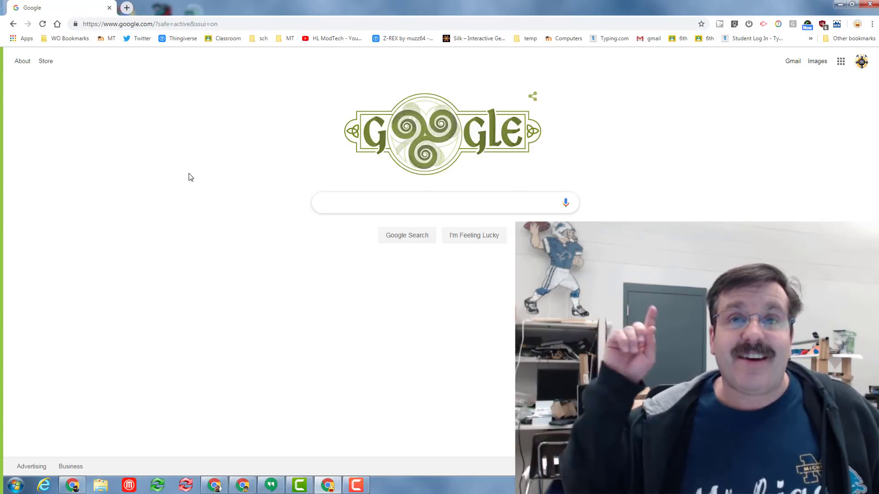
Open the Chrome Apps page from the bookmarks bar and browse both pages of installed apps.
click(16, 40)
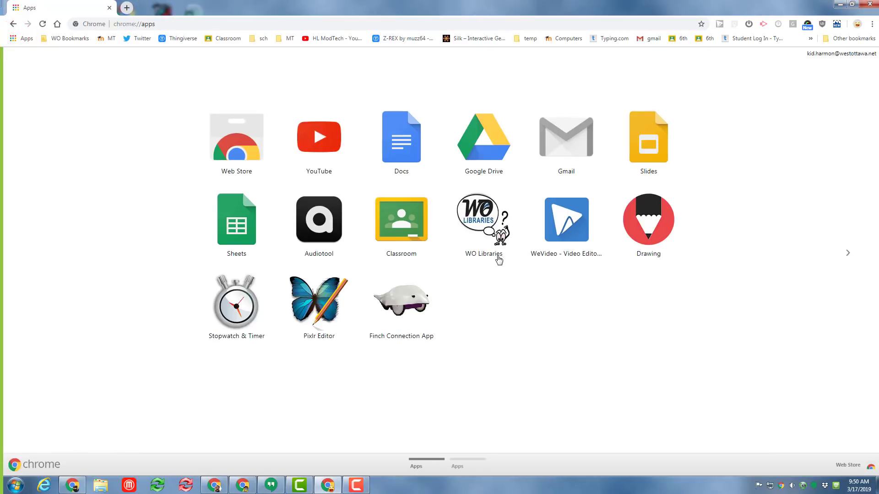
click(464, 458)
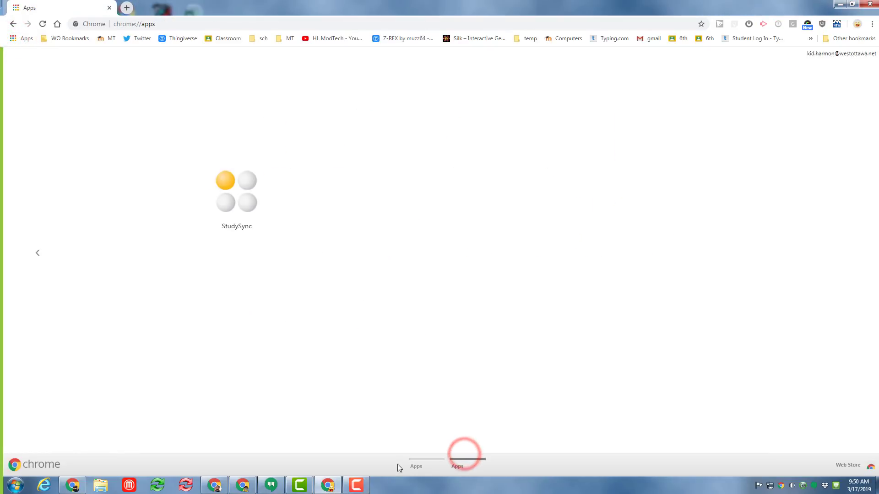
click(415, 457)
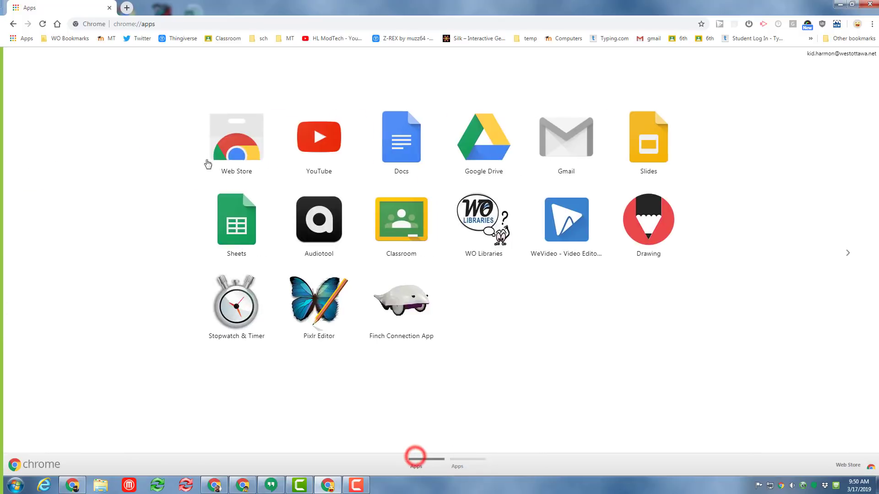
Open hlmodtech.com in a new tab and launch SketchUp for Schools from its Sketchup page.
click(125, 9)
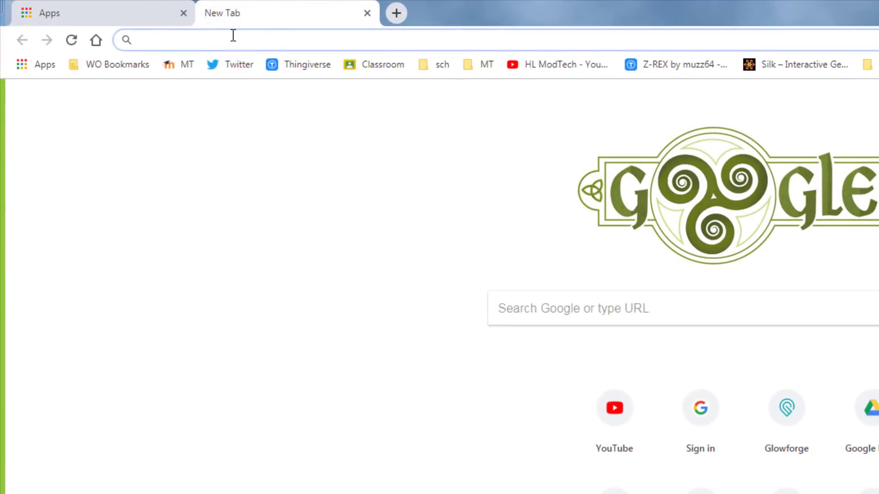
text(hlmodtech.com)
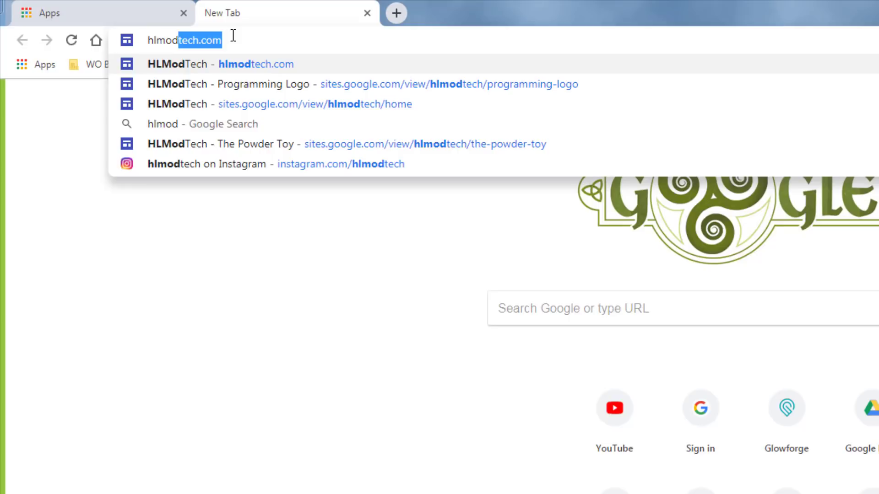
key(Return)
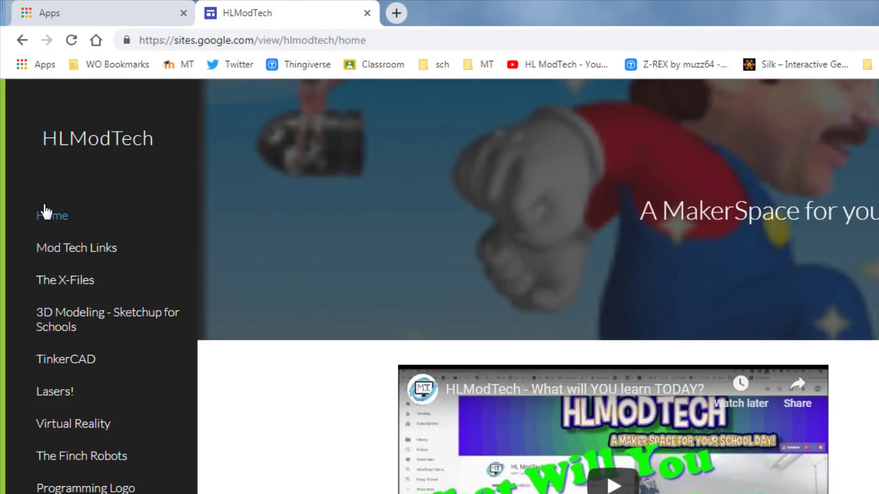
click(59, 323)
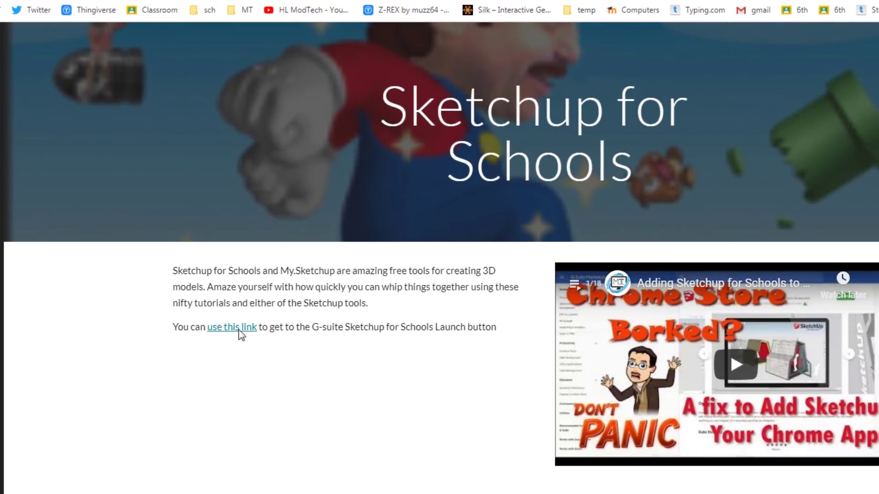
click(238, 328)
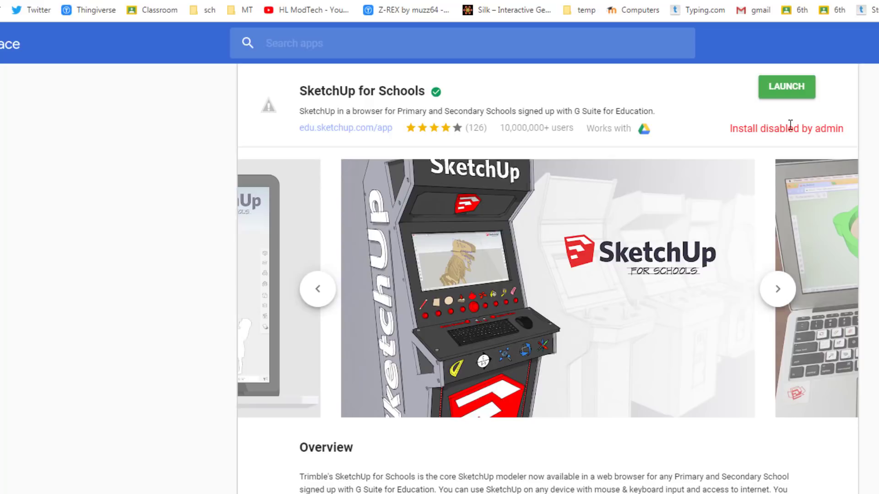
click(791, 87)
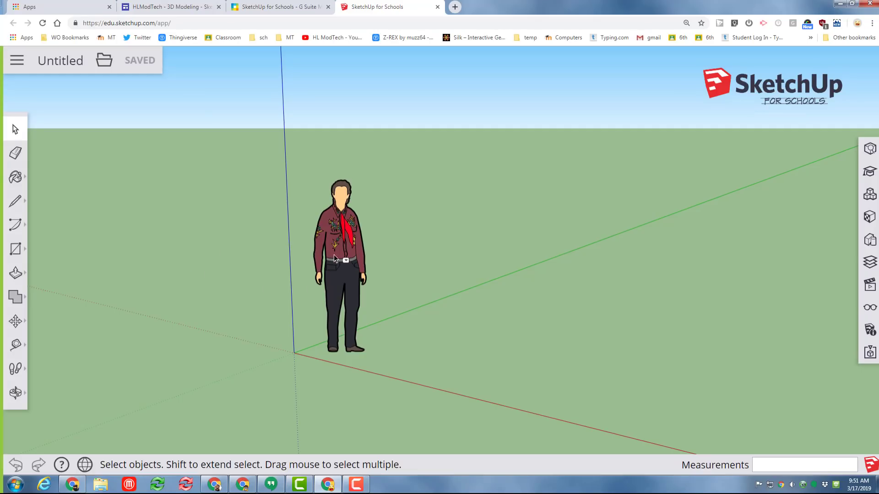
Start a new model from the Simple Template - Millimeters.
click(17, 60)
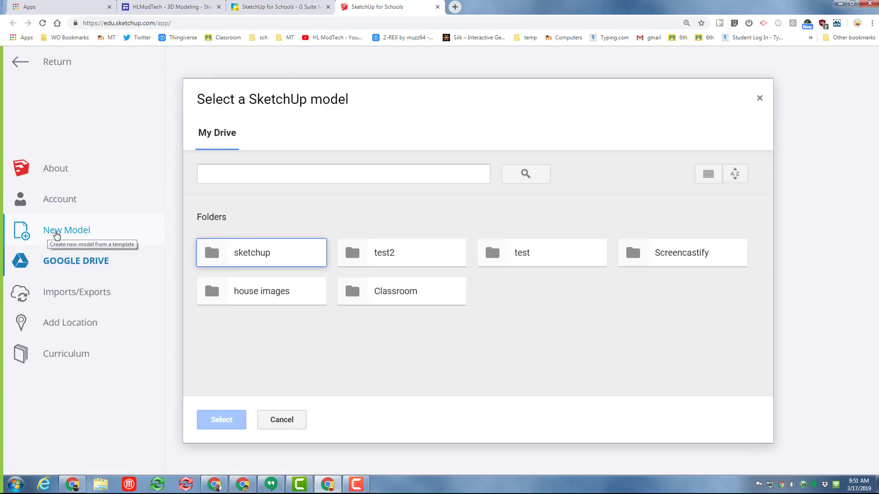
click(57, 234)
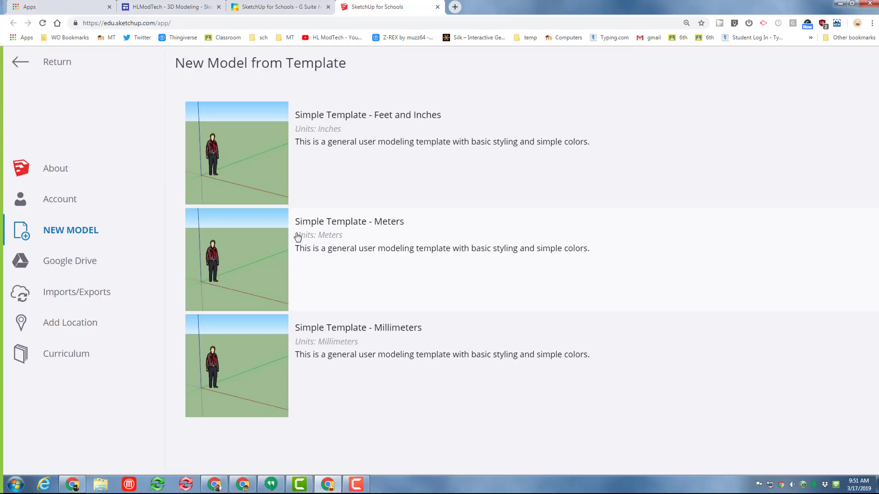
click(253, 354)
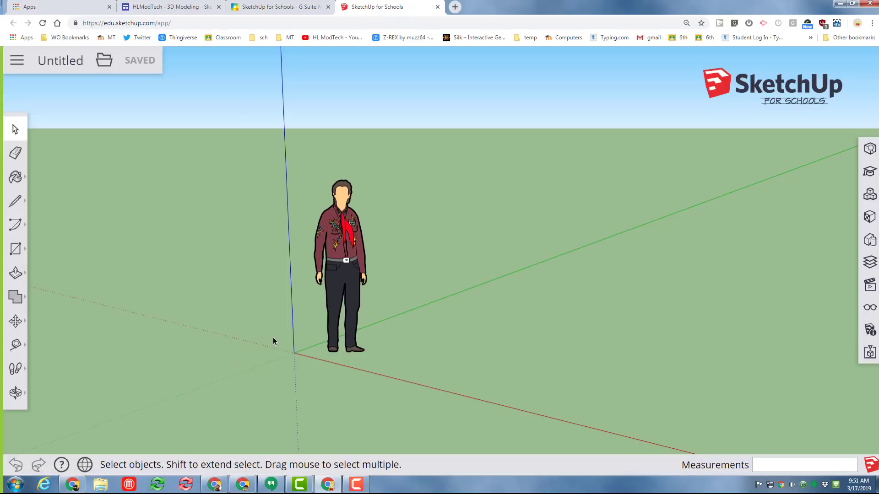
Save the model as 'ship mdh' in the Drive sketchup folder and delete the person figure.
click(60, 61)
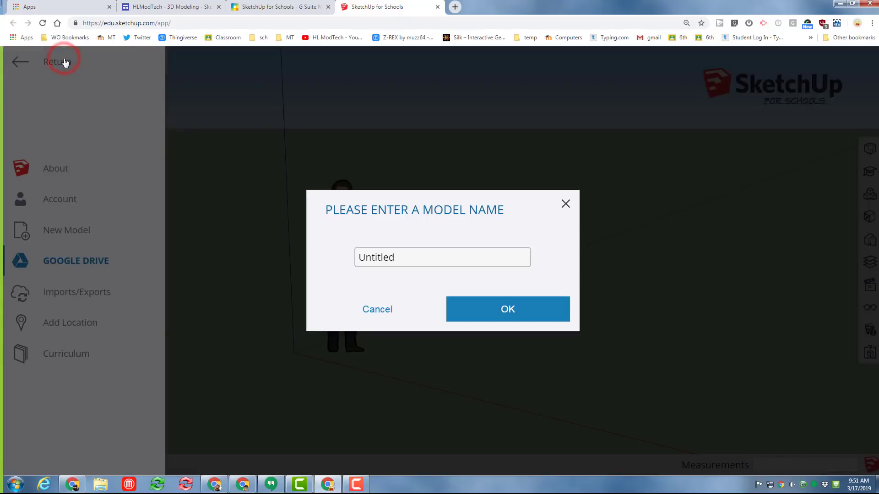
double_click(404, 256)
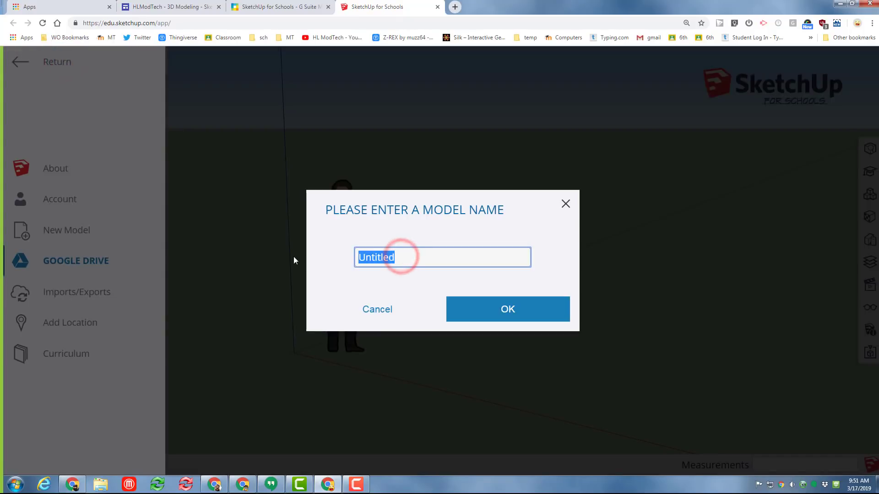
text(ship mdn)
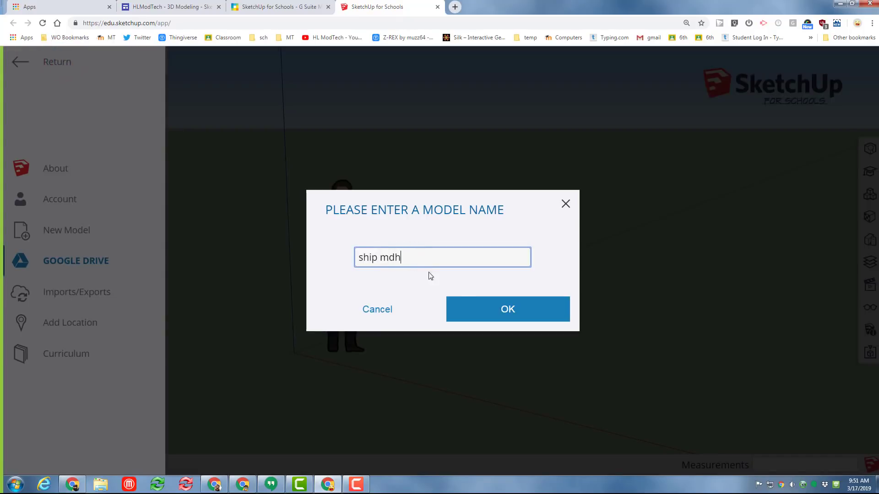
click(489, 314)
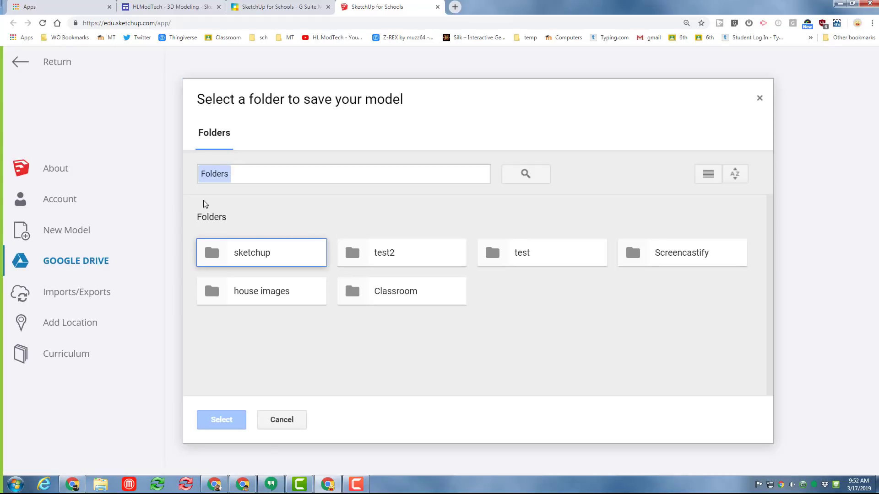
click(252, 251)
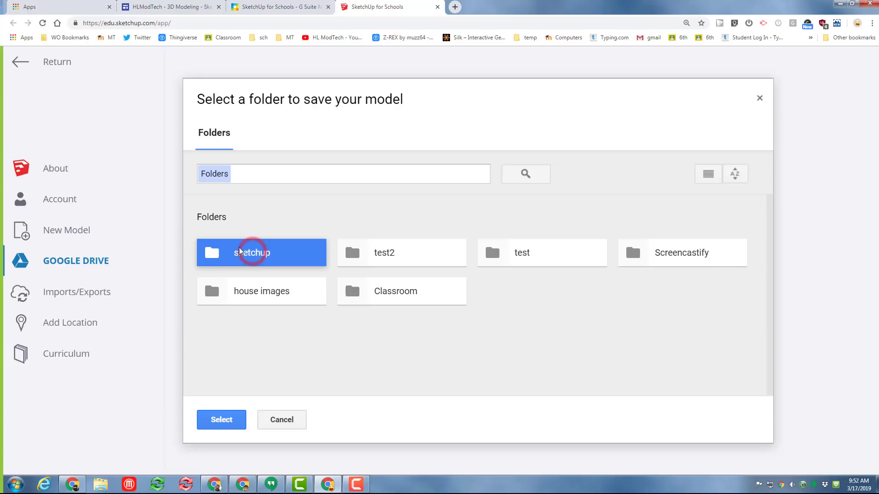
click(222, 420)
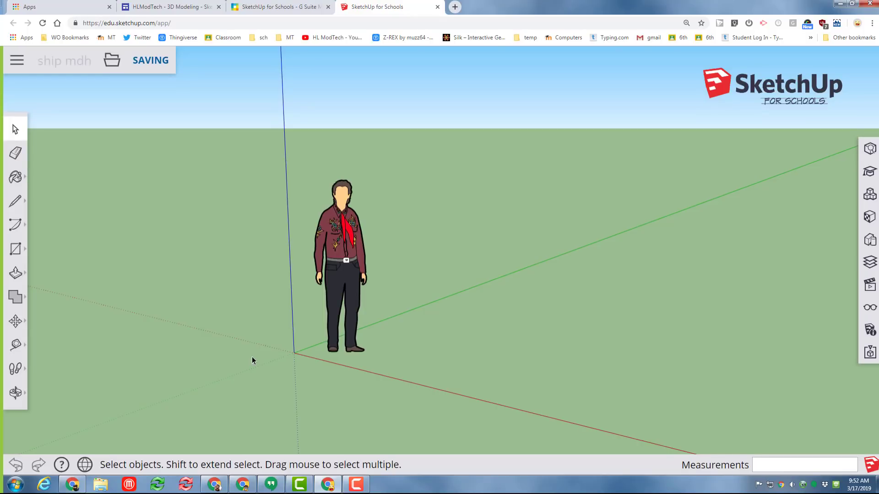
click(347, 253)
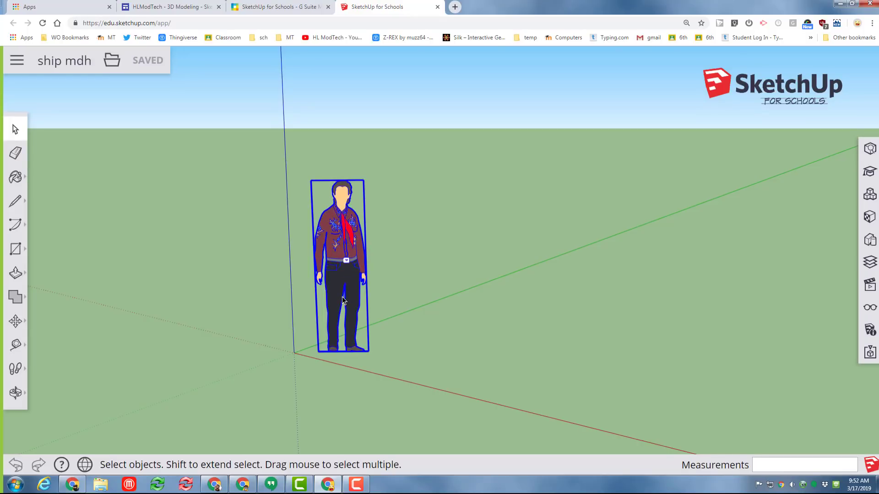
key(Delete)
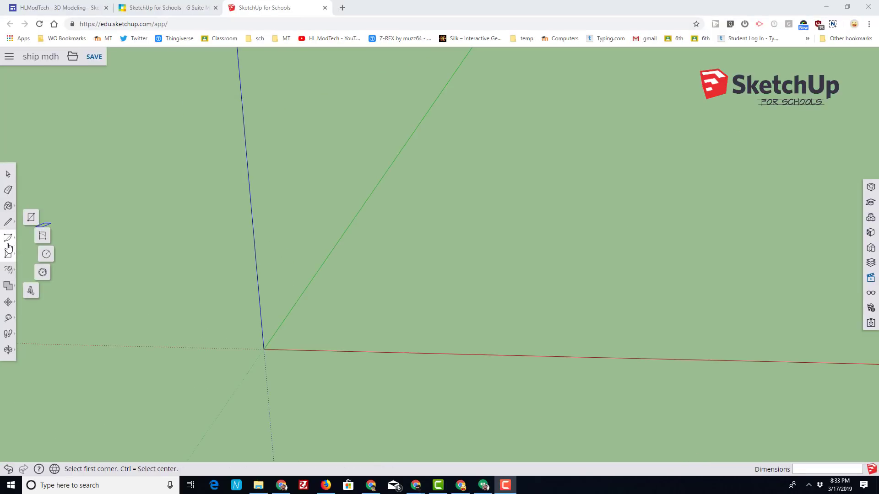
Draw a 100 by 80 mm rectangle on the ground starting at the origin.
click(8, 251)
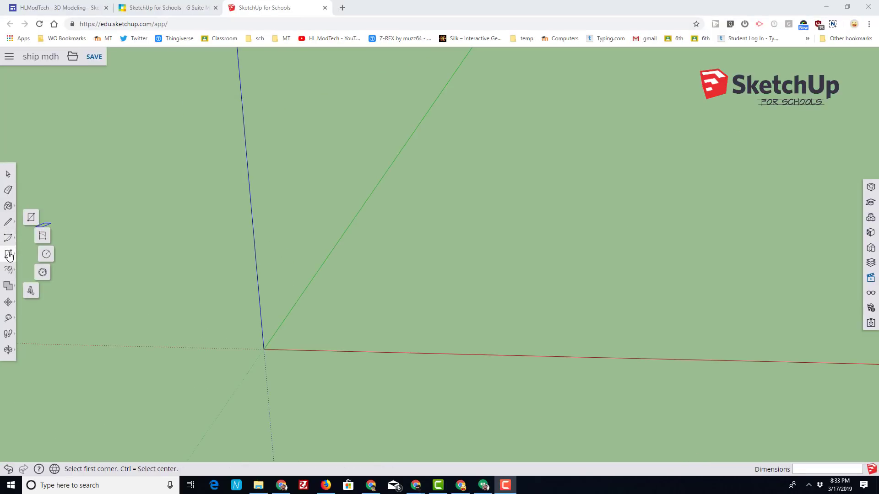
click(30, 220)
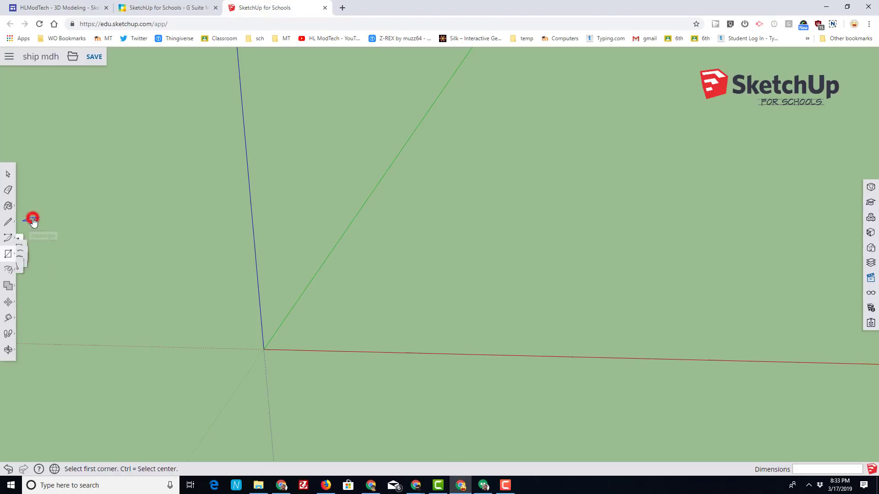
click(264, 349)
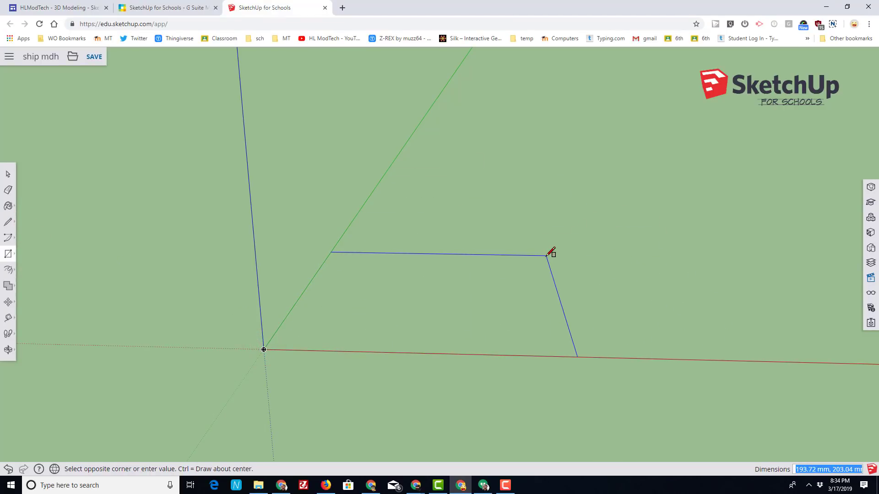
text(100,80)
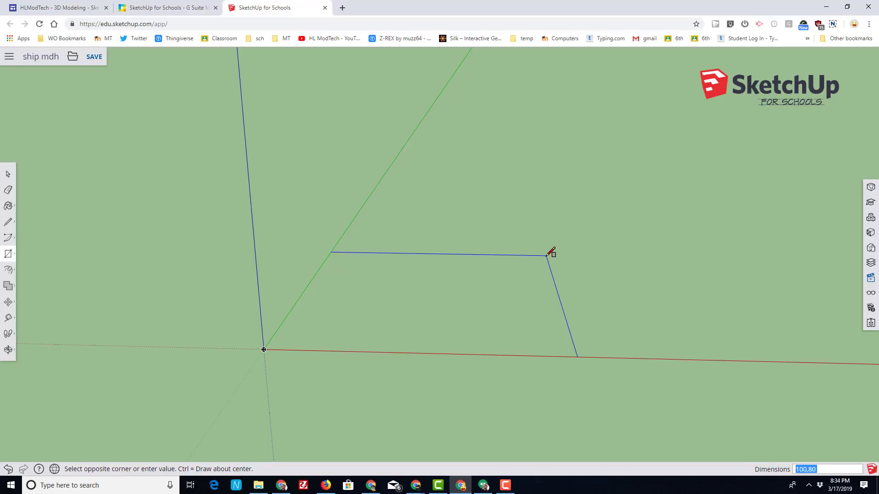
key(Return)
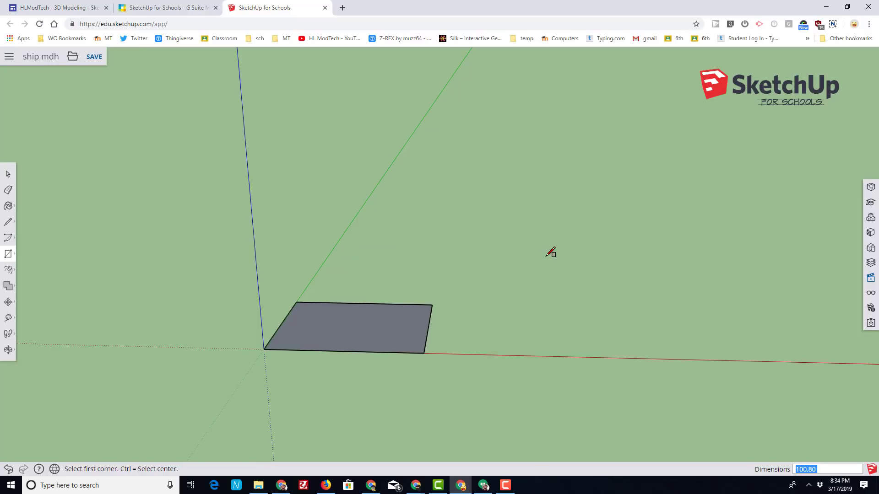
scroll(418, 356, up, 3)
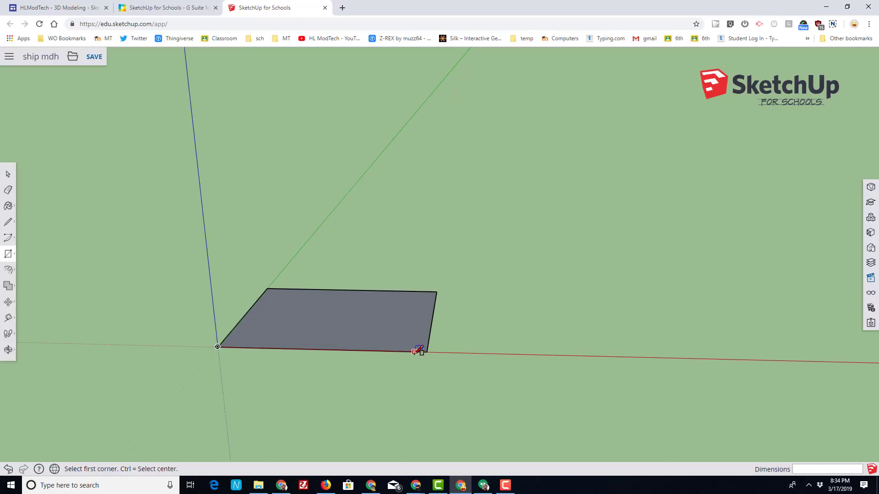
Draw a 50 mm bow point from the right edge midpoint and join its tip to both corners.
click(7, 223)
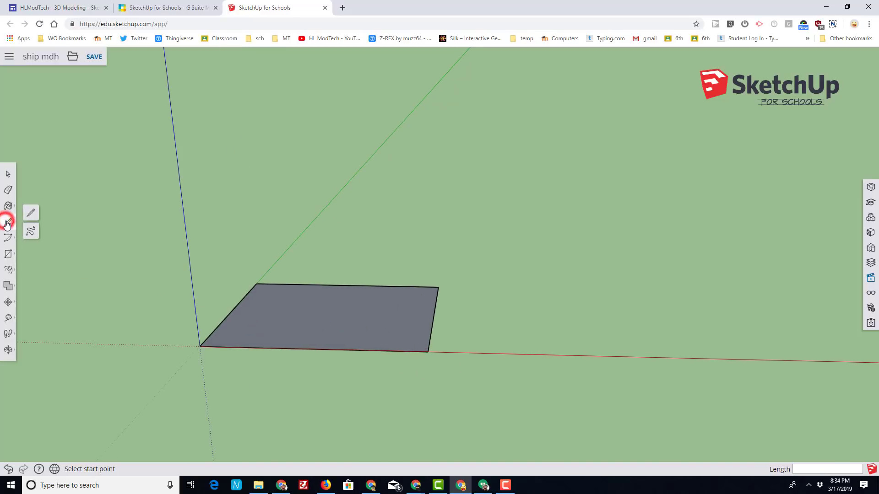
click(31, 211)
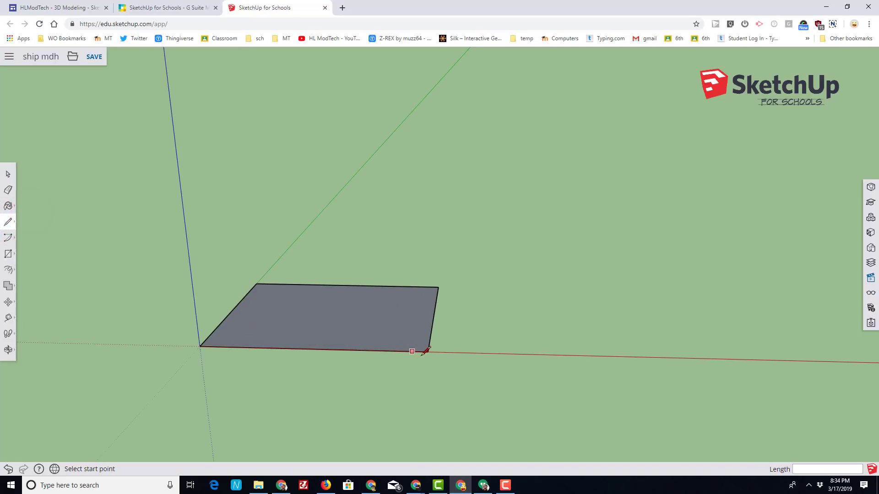
click(434, 315)
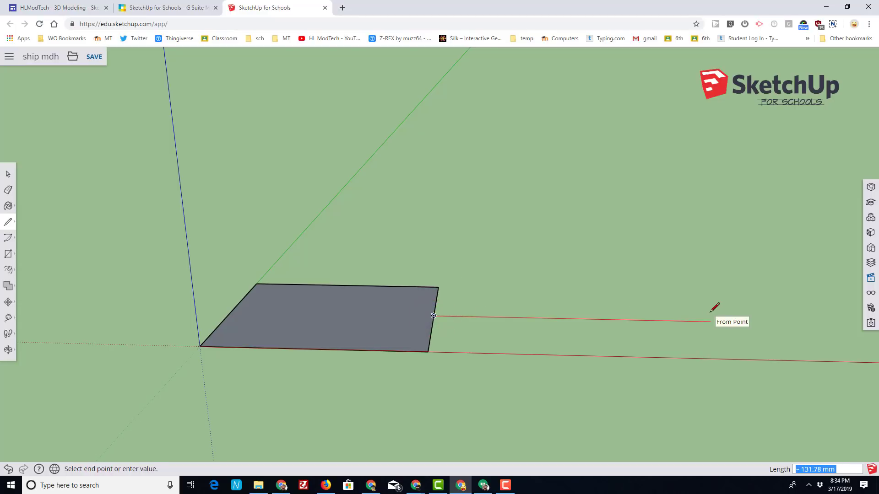
text(50)
key(Return)
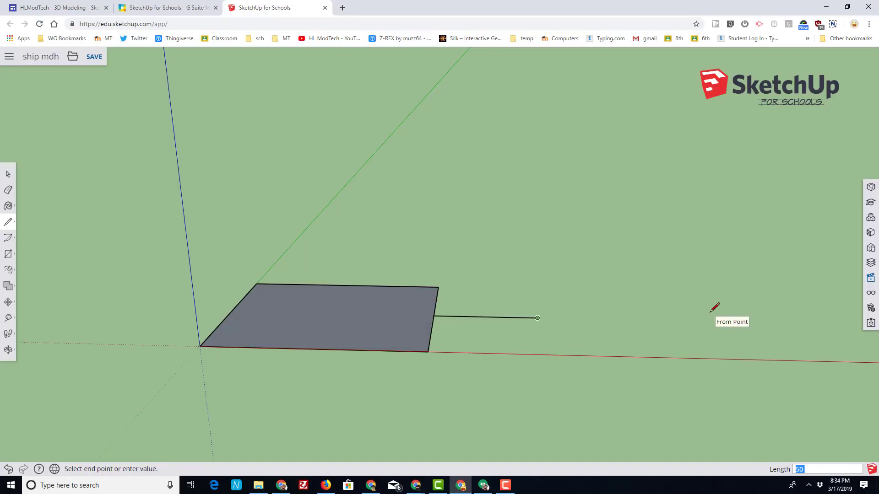
click(537, 318)
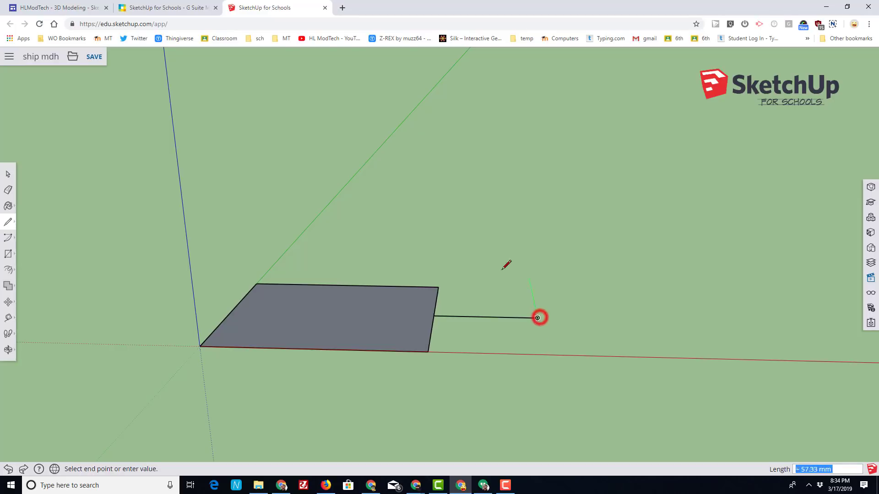
click(438, 287)
click(438, 288)
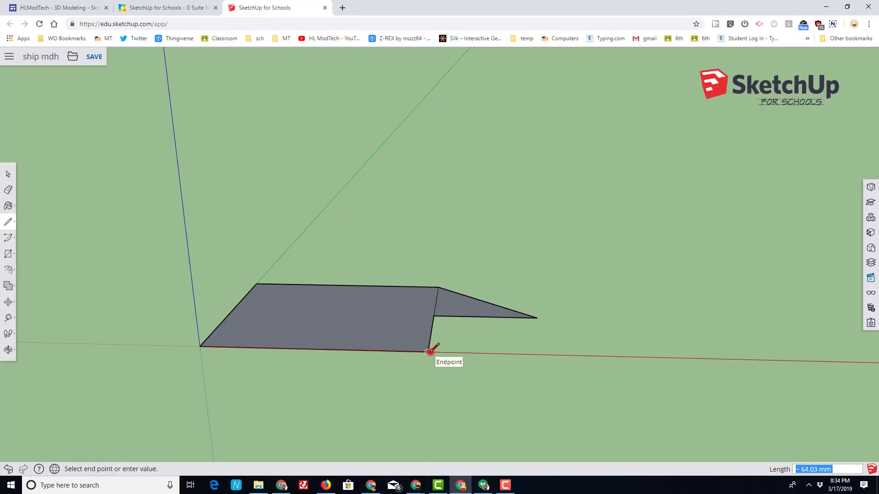
click(428, 351)
click(537, 318)
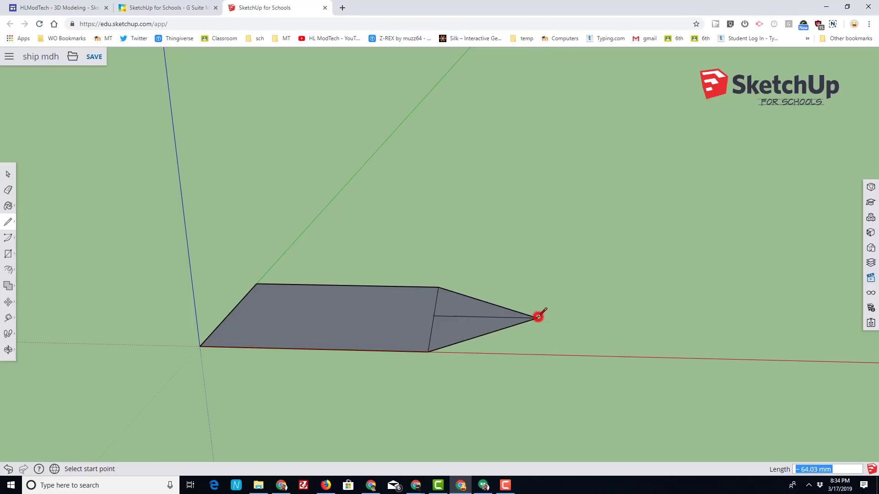
Erase the dividing edges inside the bow, leaving one pentagon hull face.
click(8, 192)
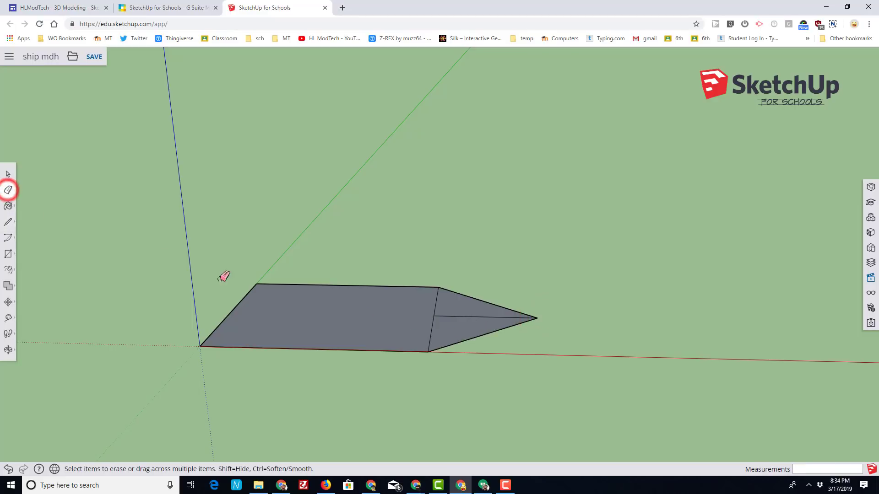
click(434, 313)
click(434, 314)
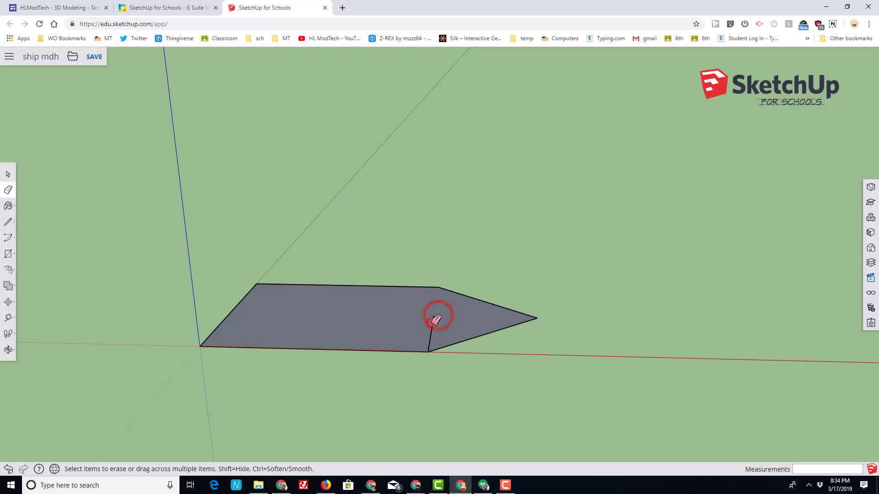
click(431, 324)
Push/Pull the hull face up 30 mm into a solid block.
click(8, 286)
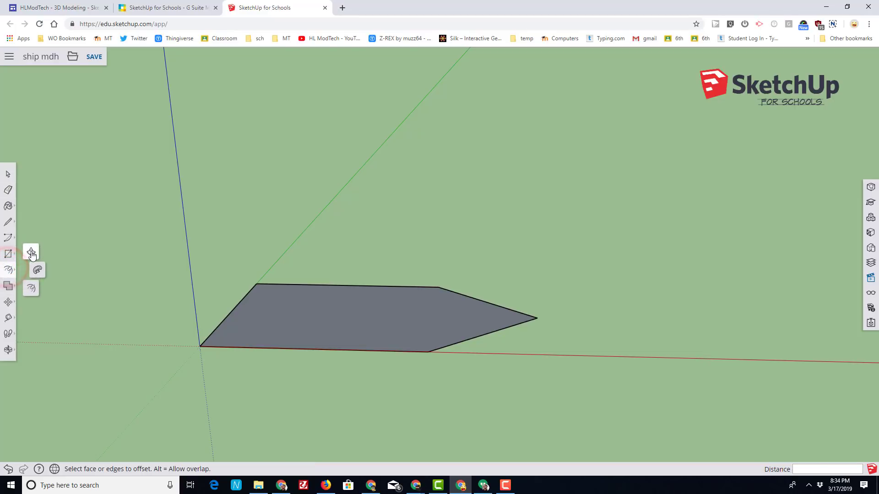
click(31, 252)
click(317, 325)
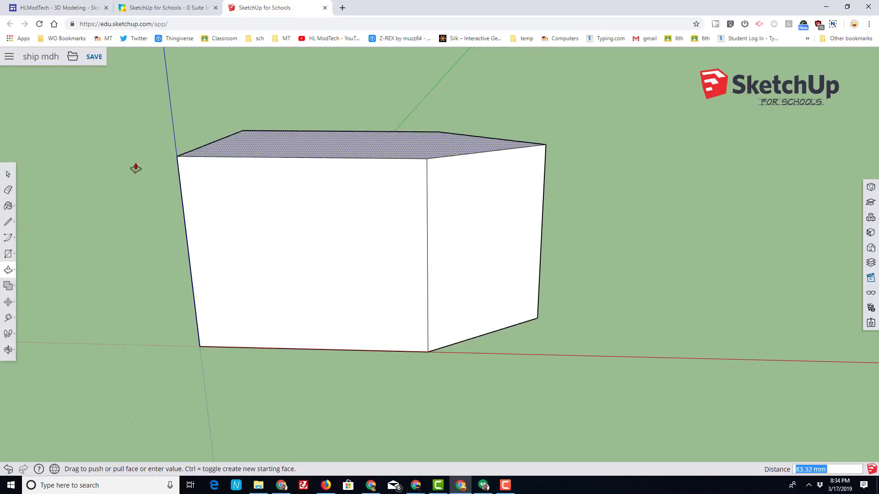
text(30)
key(Return)
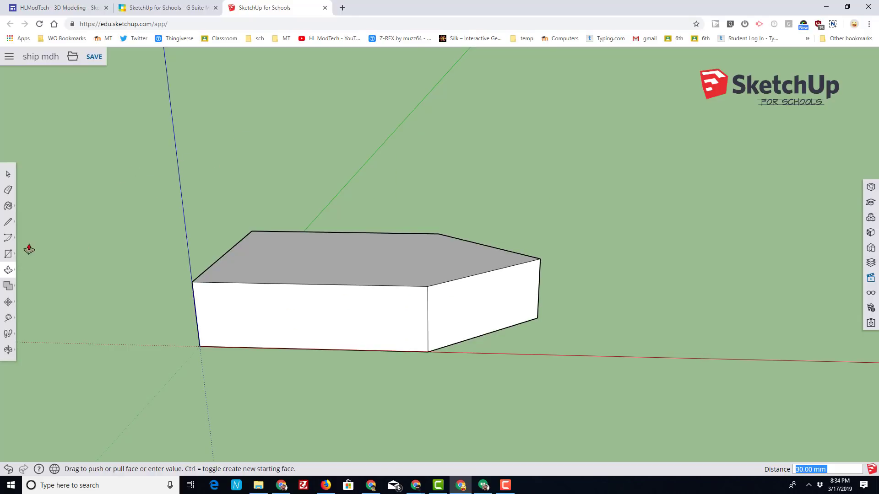
Select the whole hull block and move it 50 mm up the blue axis.
click(9, 177)
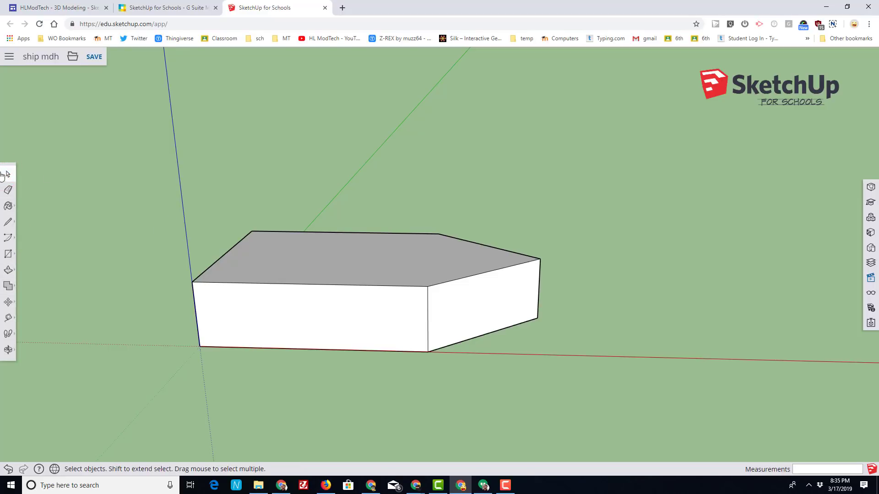
drag(102, 174, 711, 447)
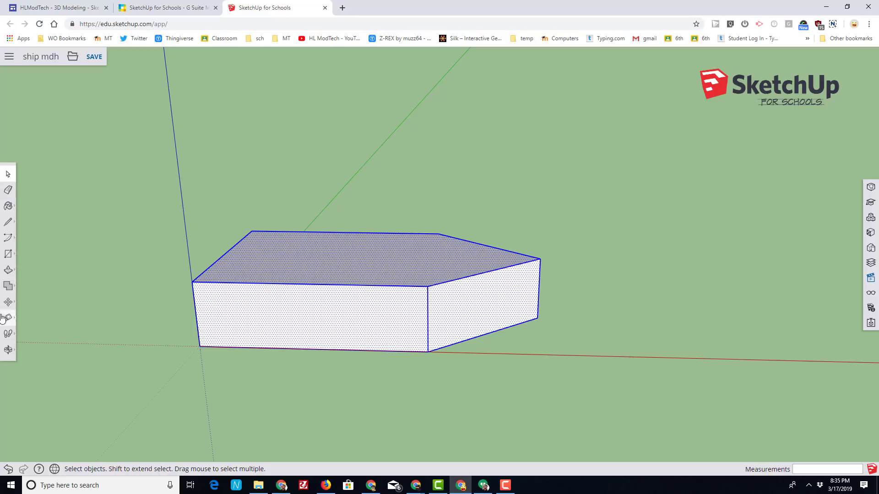
click(8, 303)
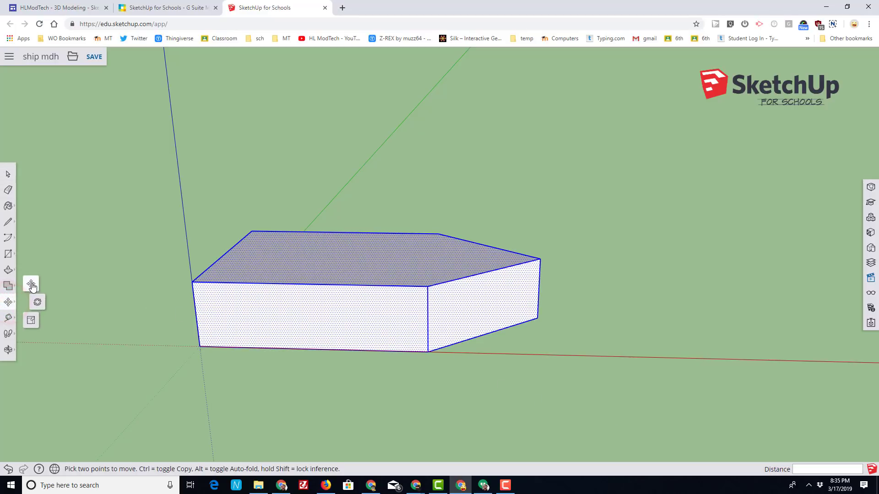
click(31, 284)
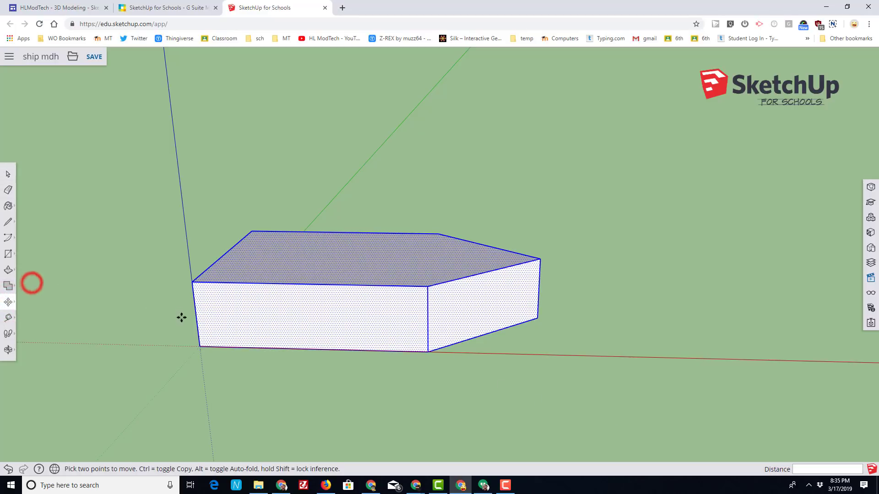
click(199, 348)
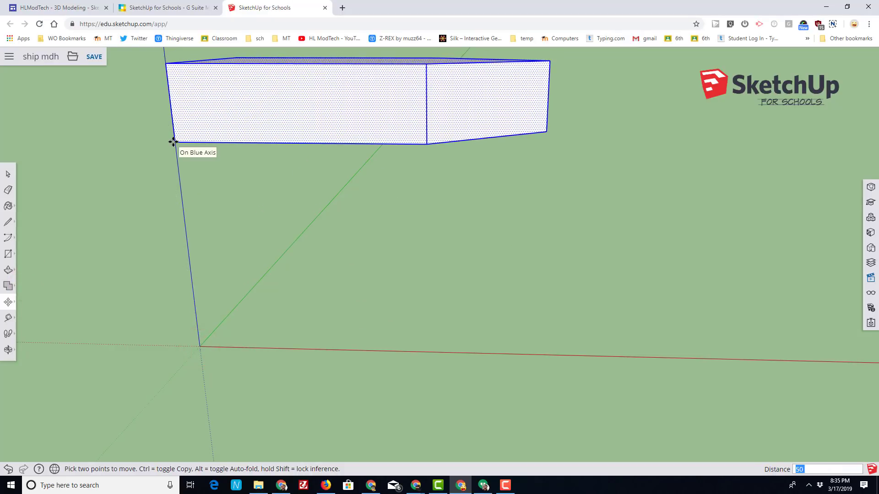
key(Return)
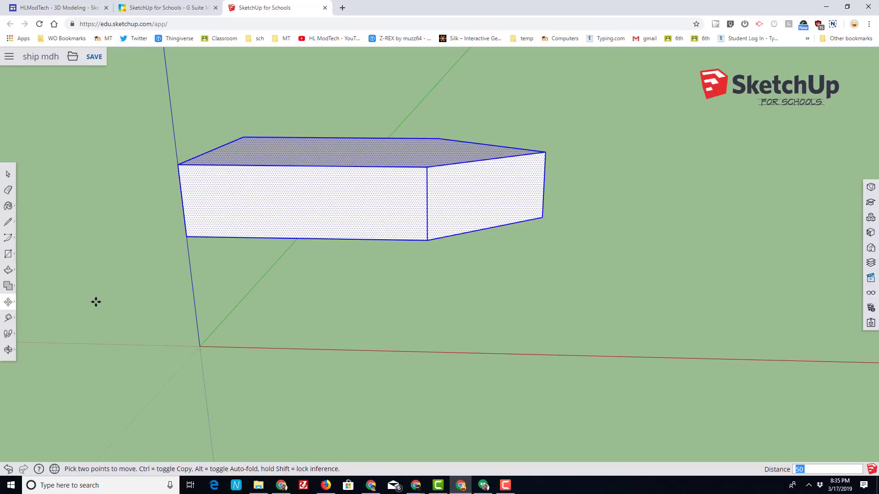
Orbit underneath the hull and select its bottom face.
middle_drag(95, 302, 273, 222)
scroll(272, 222, up, 3)
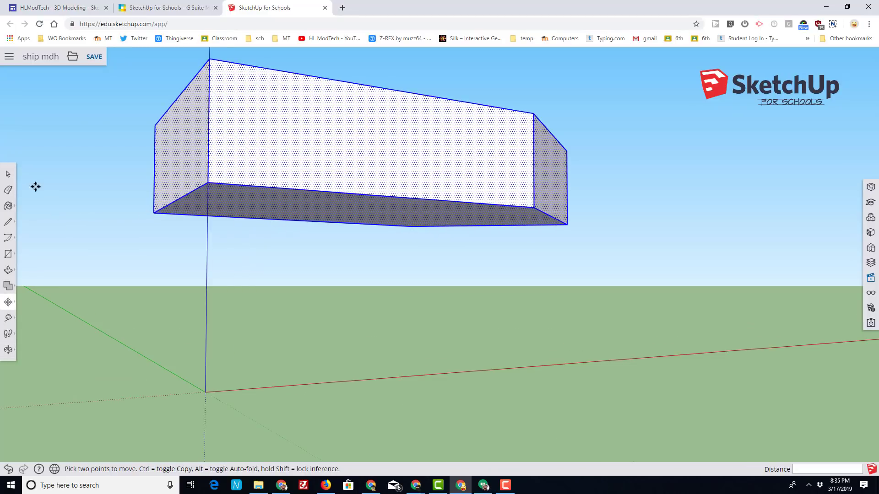
click(7, 176)
click(266, 214)
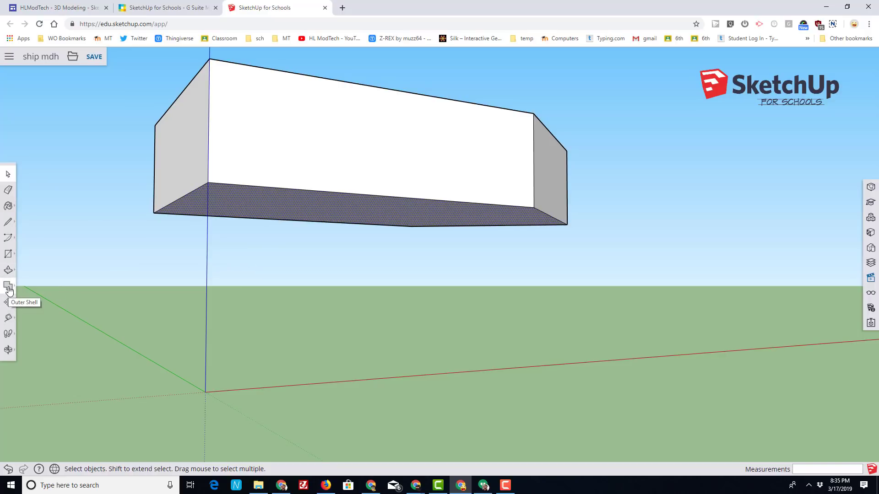
Offset the hull's bottom face 15 mm inward to create a separate inner face.
click(8, 270)
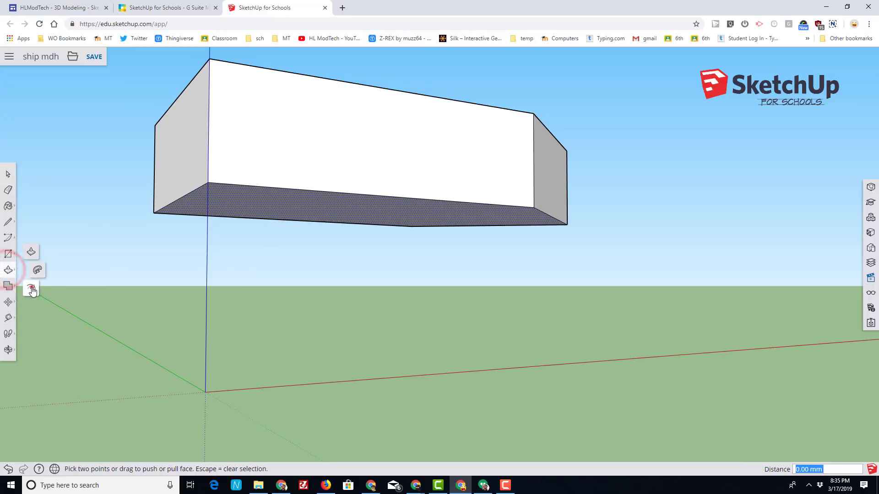
click(32, 289)
click(293, 209)
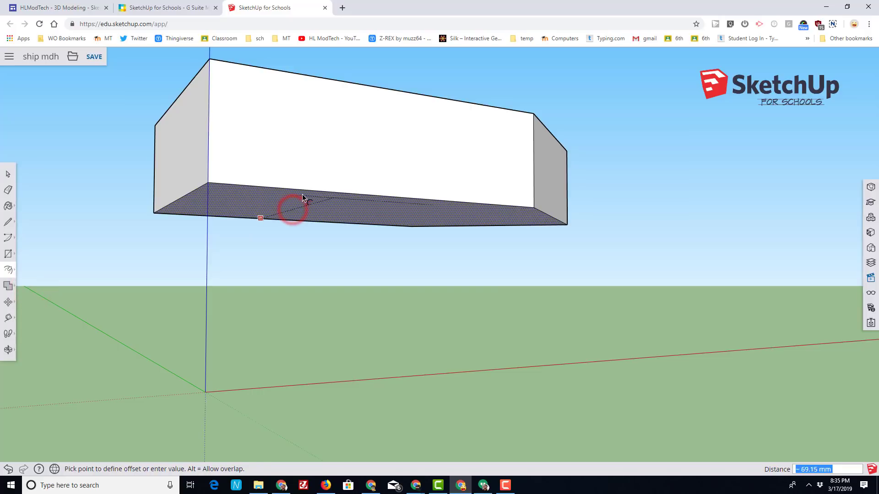
click(279, 216)
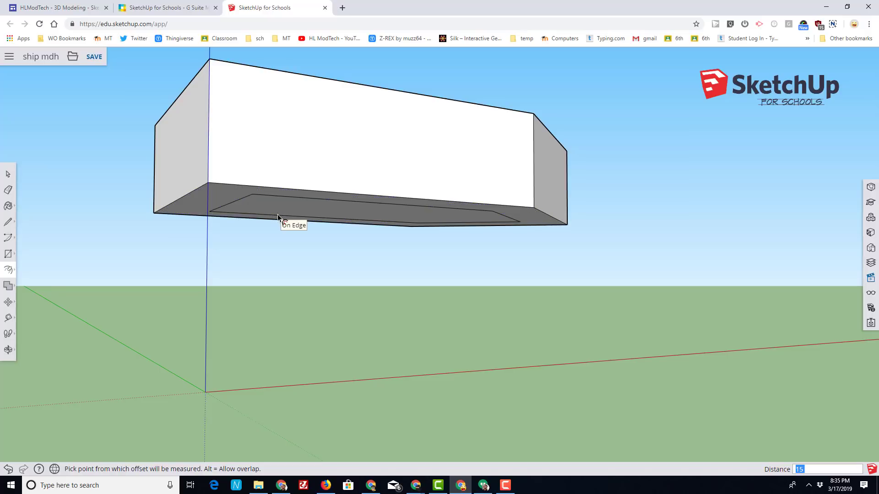
click(7, 174)
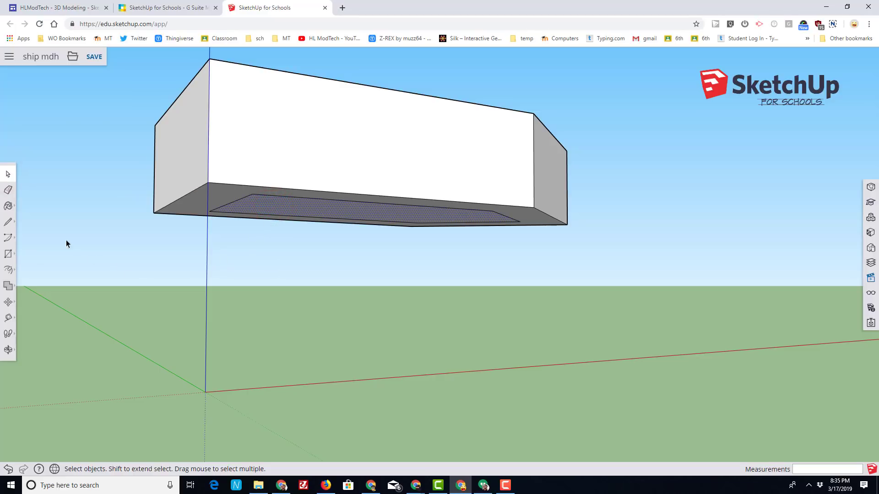
click(9, 302)
Move the inset bottom face 50 mm so the hull's lower sides taper inward.
click(30, 288)
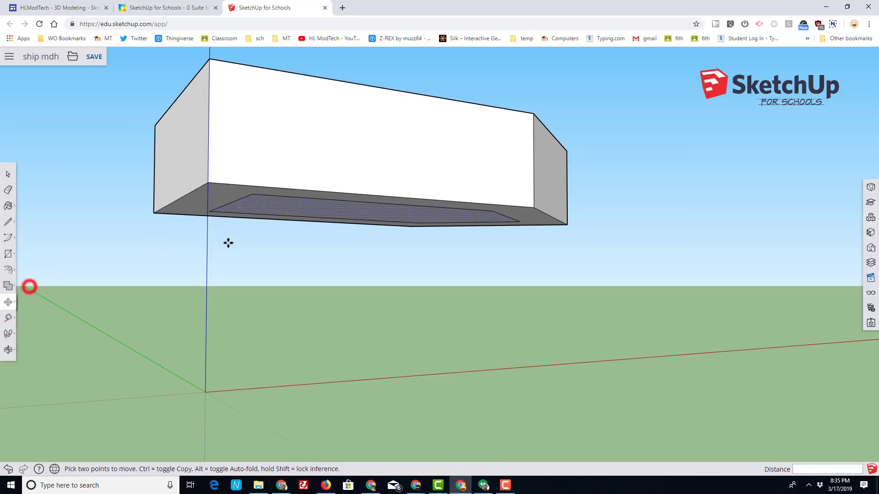
key(ctrl)
click(254, 195)
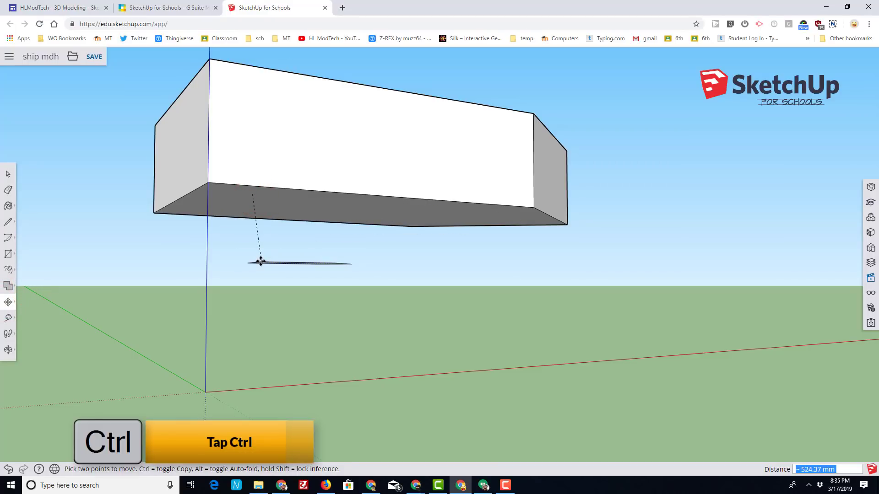
key(ctrl)
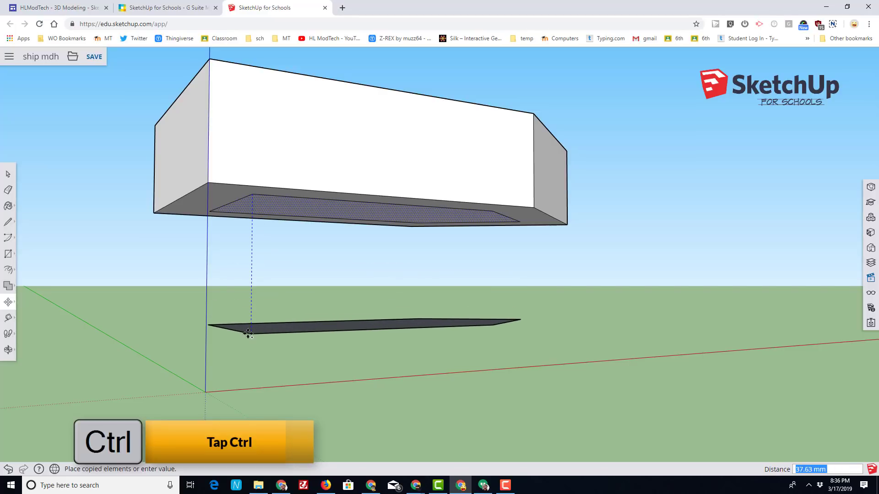
key(alt)
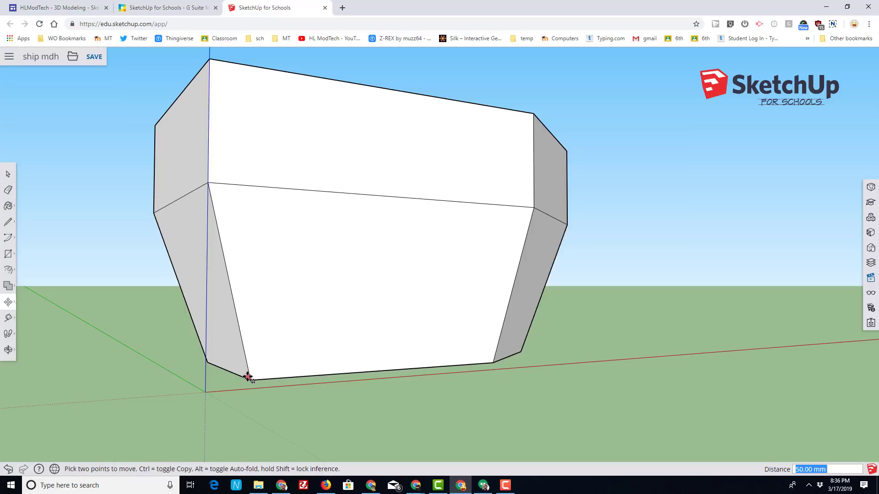
click(248, 377)
Orbit the view, undo a stray change, and orbit to a corner view showing the hull's top.
click(8, 349)
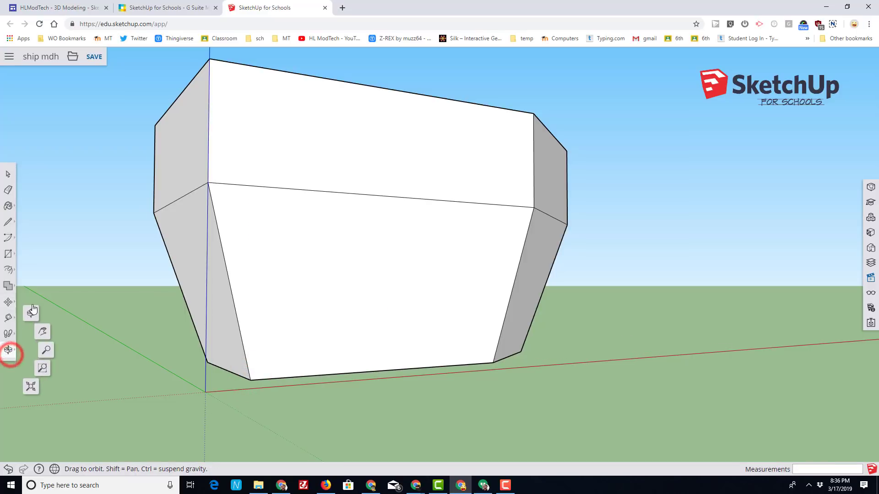
click(33, 312)
drag(638, 325, 417, 406)
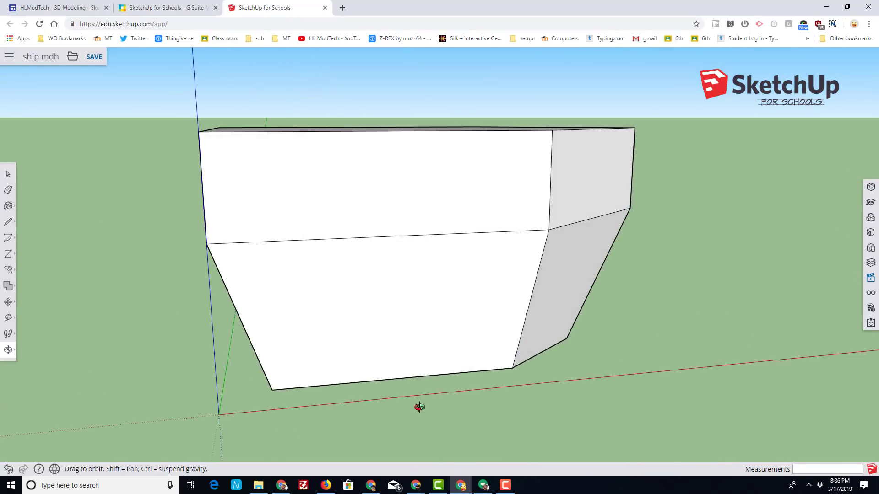
key(ctrl+z)
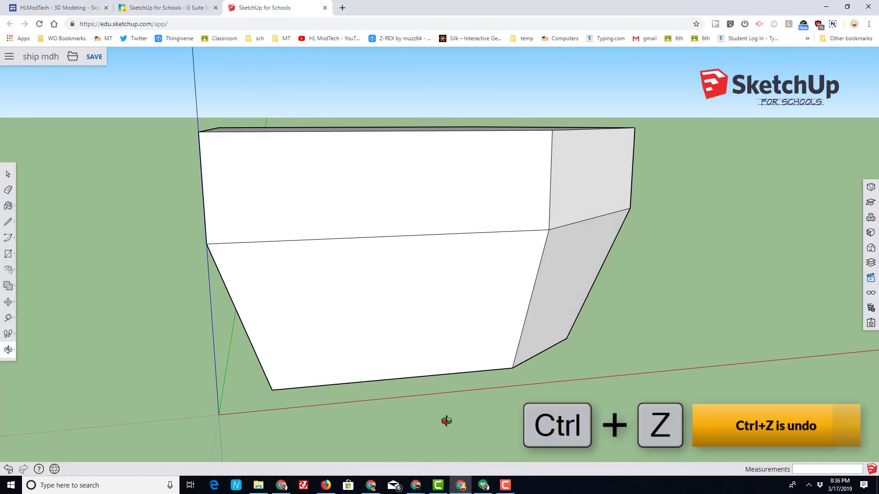
drag(689, 378, 229, 269)
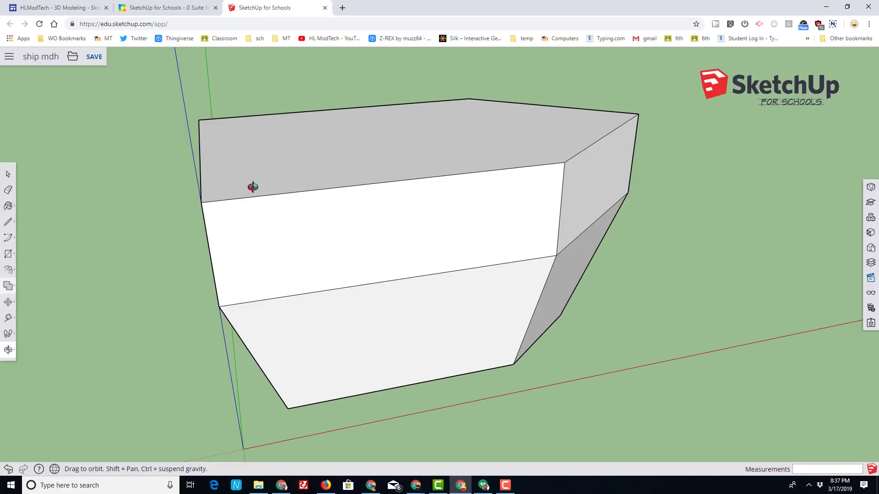
Offset the hull's top face 4 mm inward.
click(8, 270)
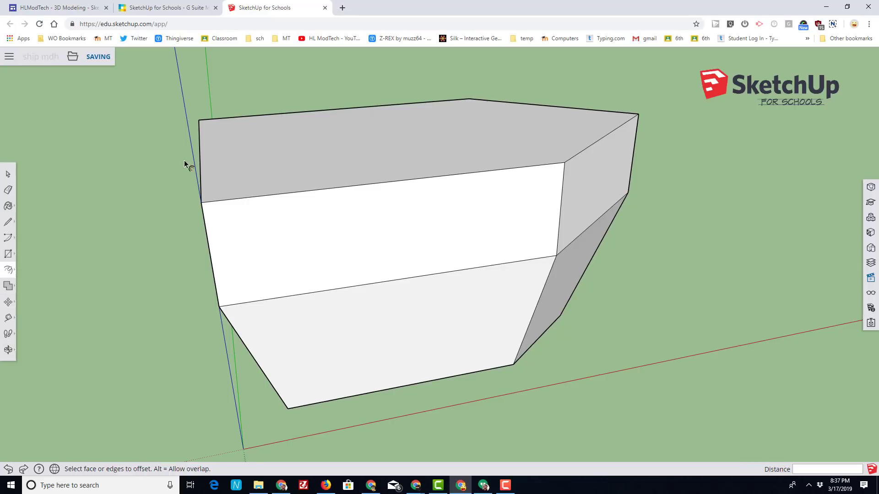
click(289, 173)
click(290, 185)
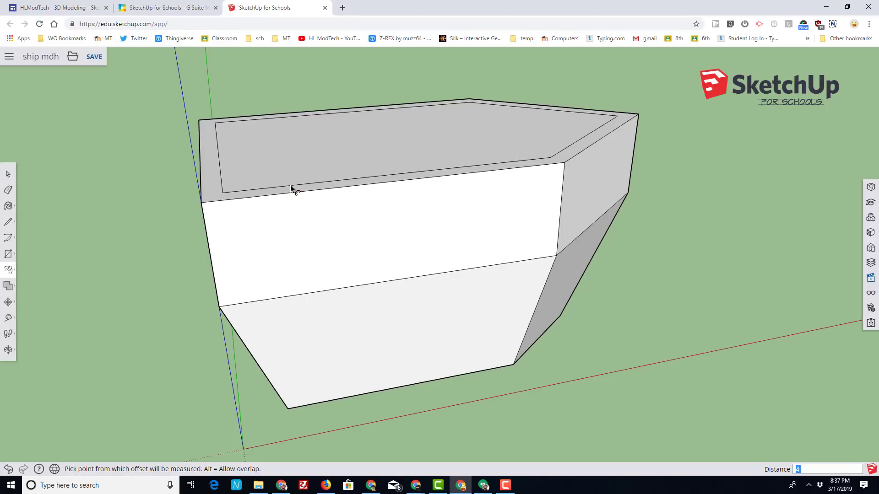
key(Return)
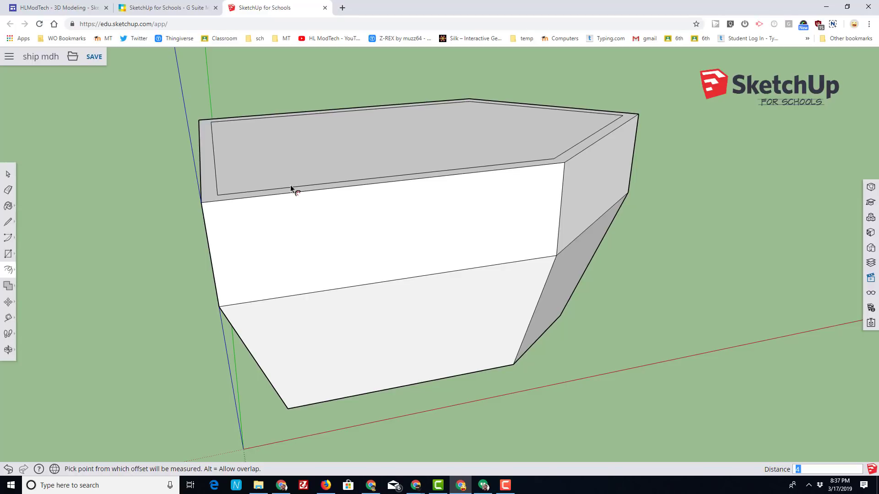
Draw a 72 mm line from the top rim's midpoint to the inner outline, dividing the inner face.
click(9, 221)
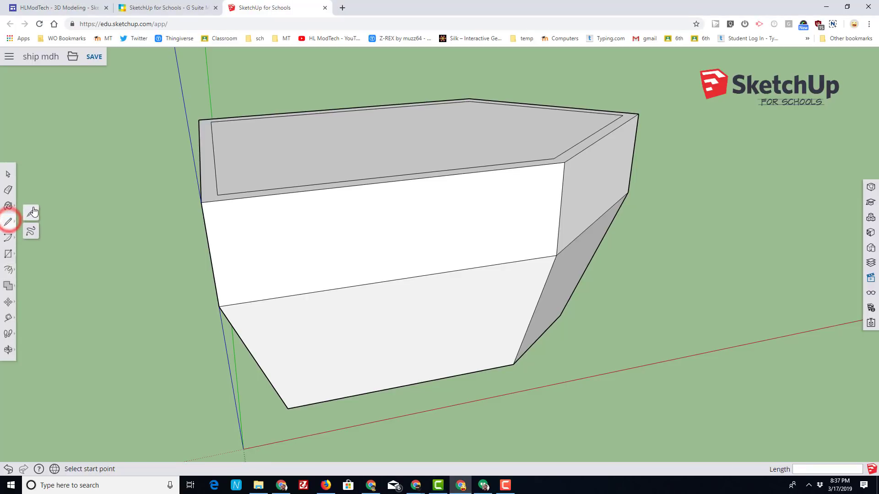
click(34, 207)
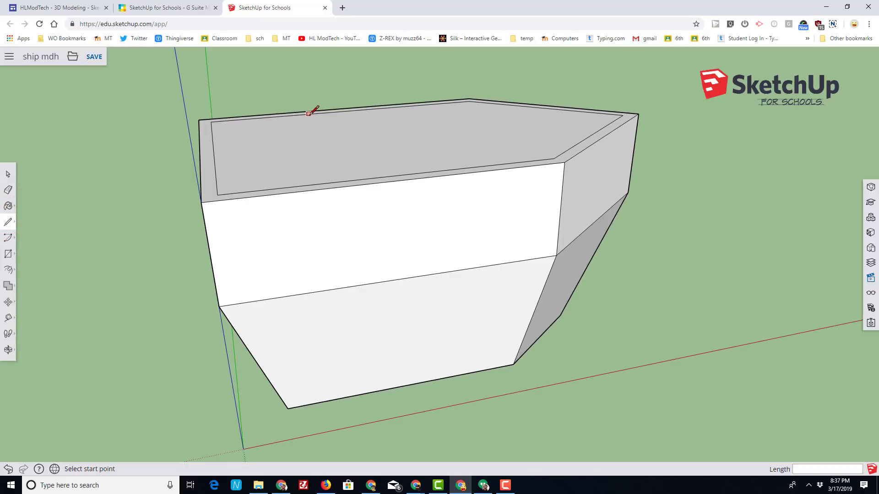
click(347, 111)
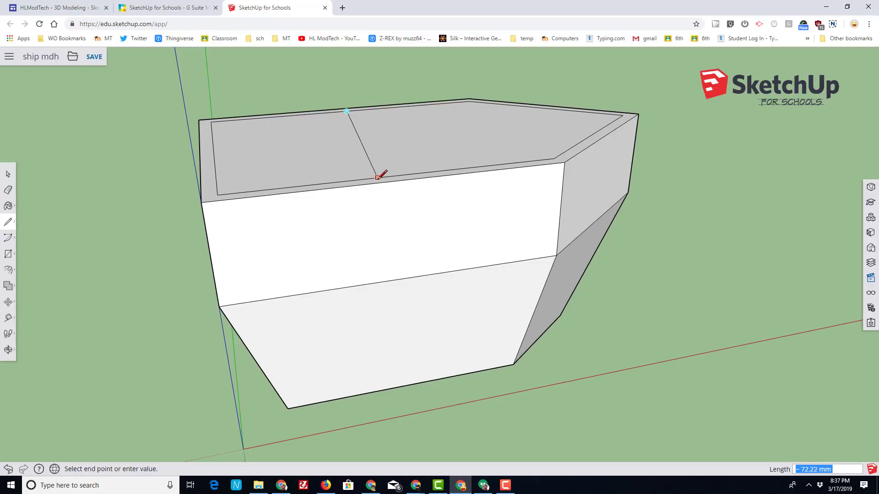
click(398, 175)
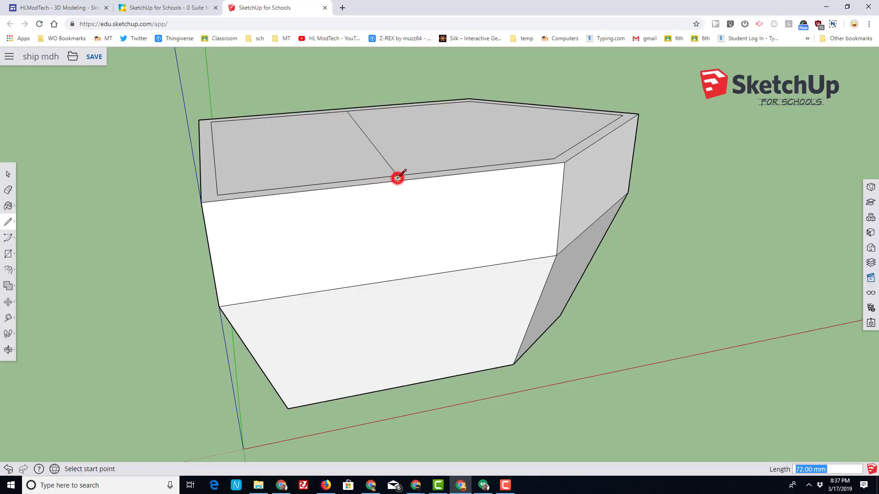
click(8, 270)
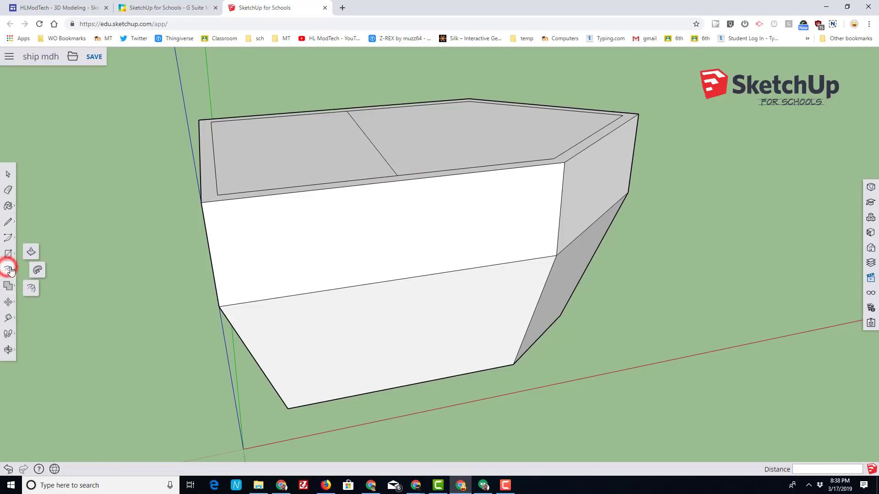
Push the bow-side inner top section 25 mm down into the hull, leaving a raised deck.
click(34, 251)
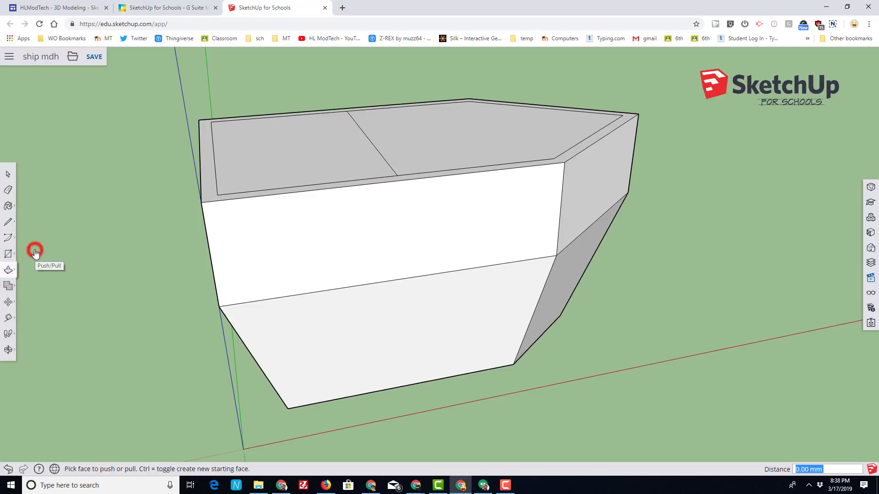
click(428, 154)
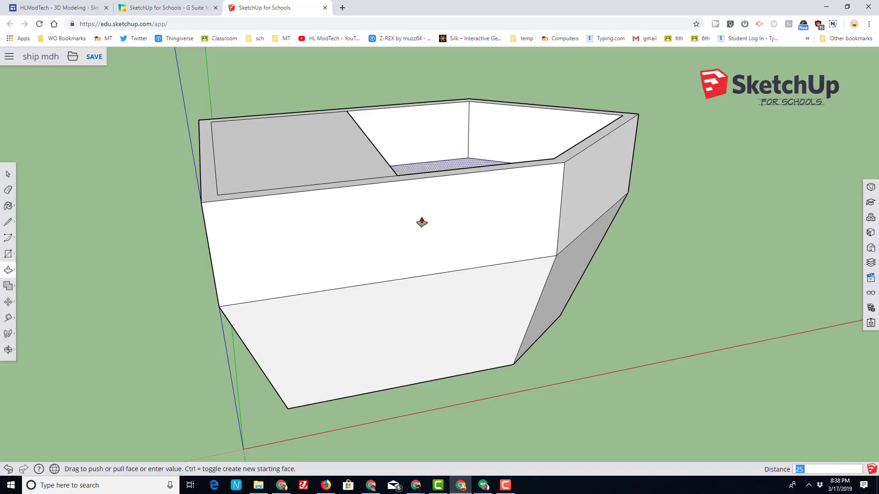
key(Return)
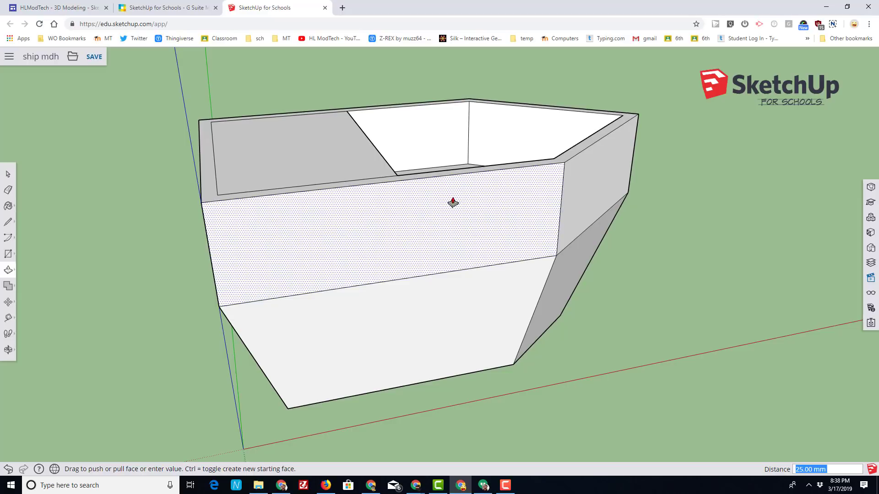
click(9, 350)
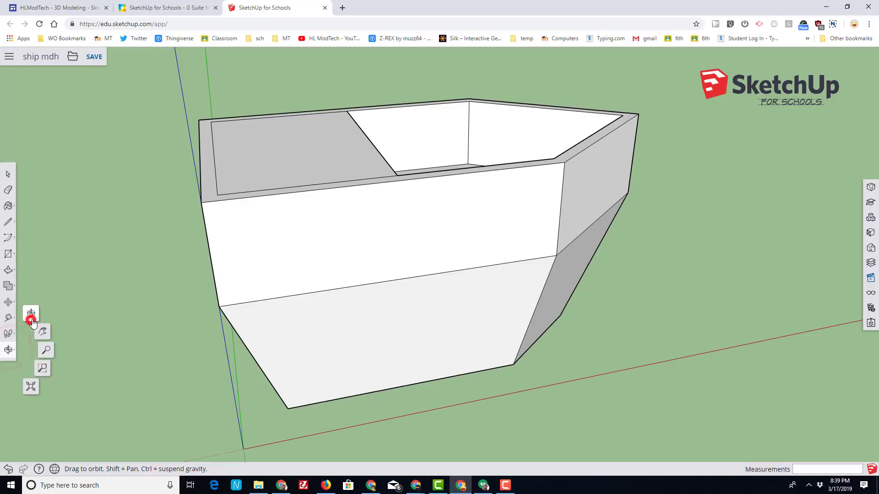
drag(765, 163, 372, 173)
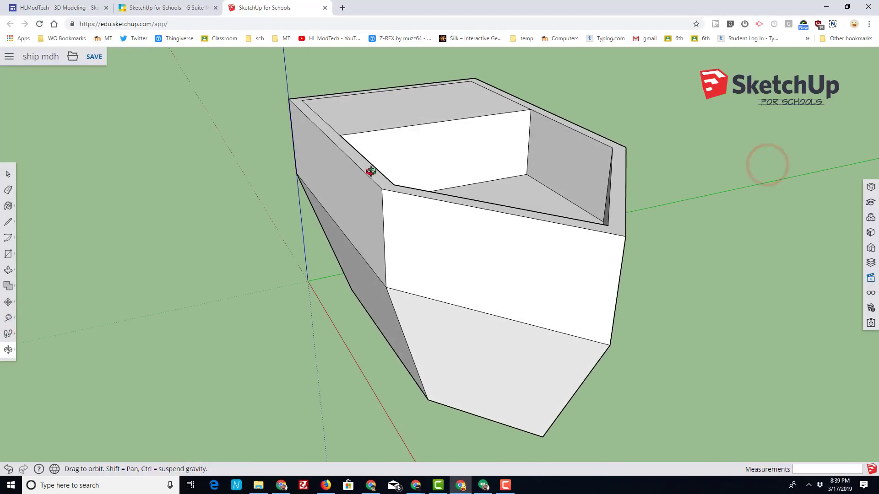
click(10, 255)
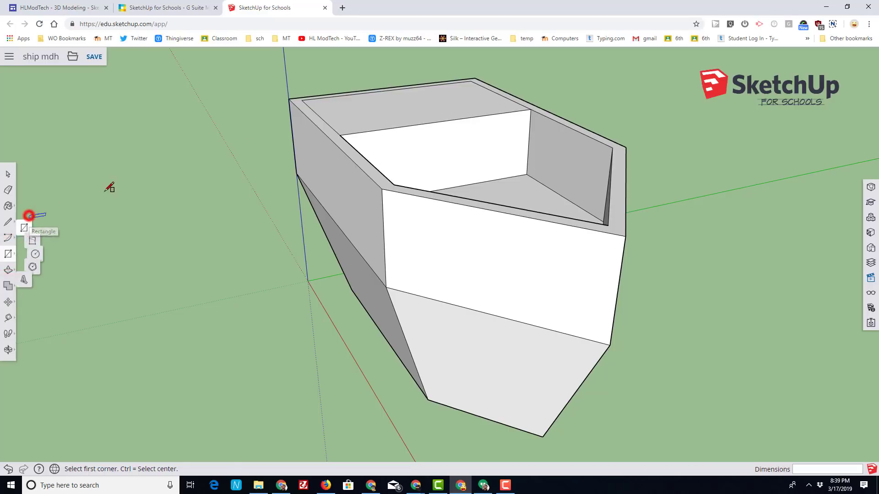
Stand a 72 by 50 mm upright rectangle along the hull's dividing line.
middle_drag(109, 187, 220, 160)
click(229, 157)
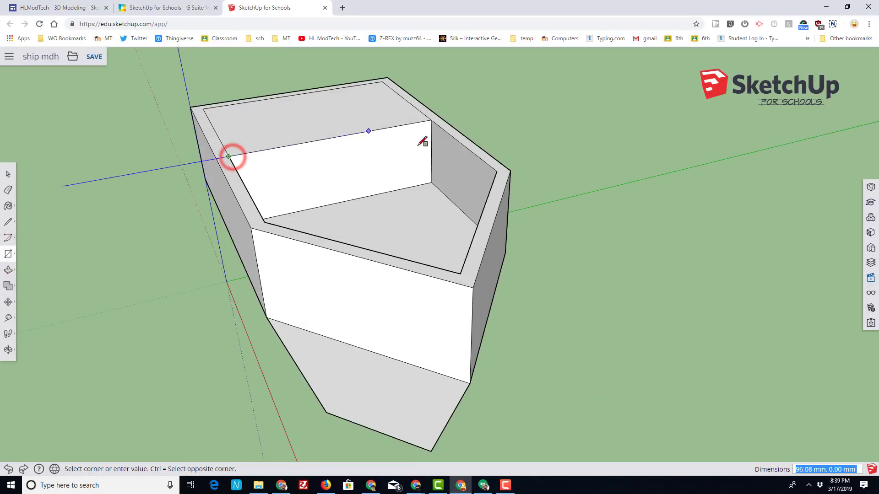
click(431, 120)
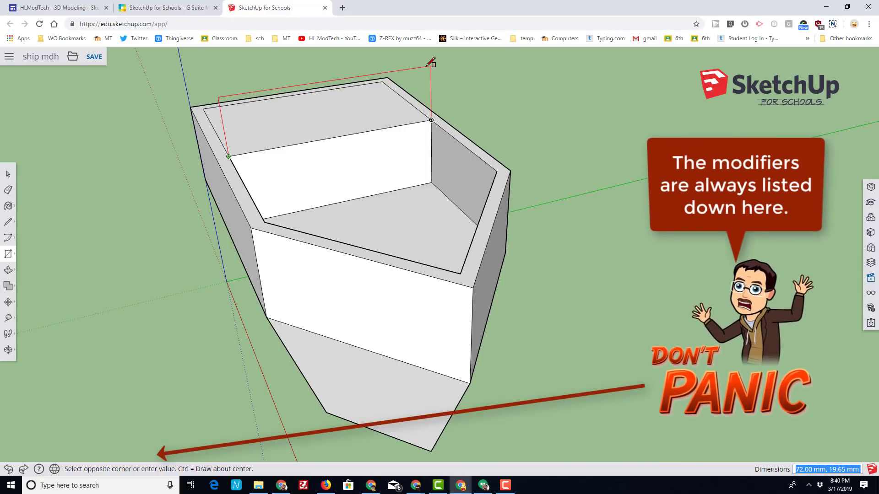
text(72,50)
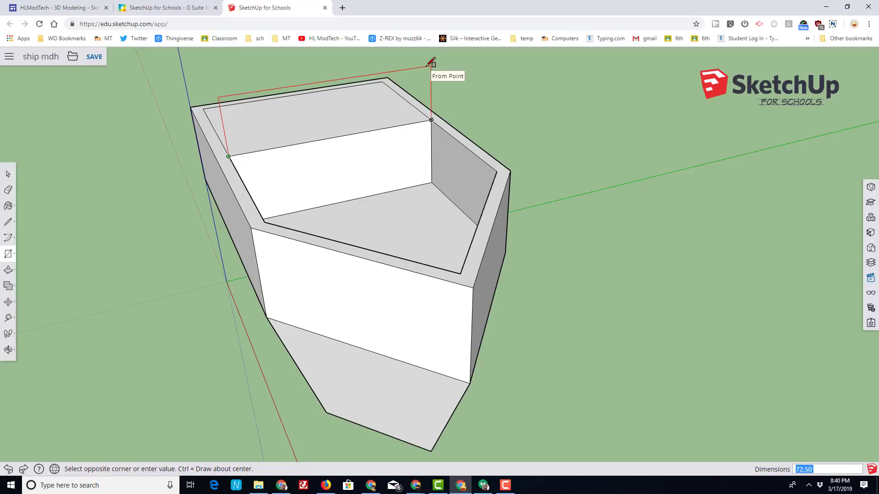
key(Return)
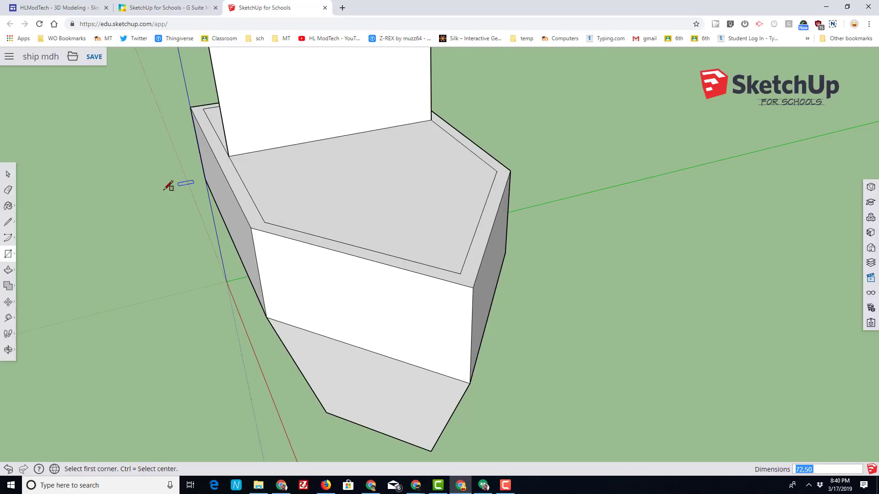
middle_drag(103, 200, 403, 235)
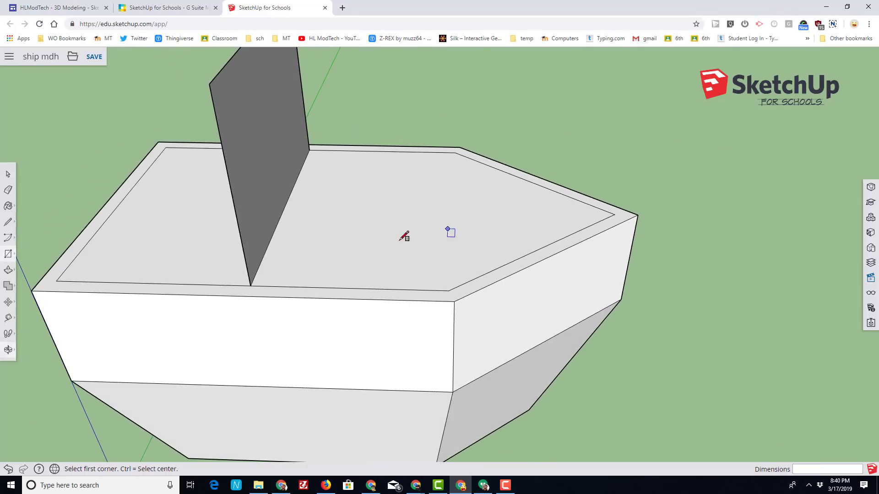
Delete the deck face to the right of the panel to open the hull.
click(8, 176)
click(399, 249)
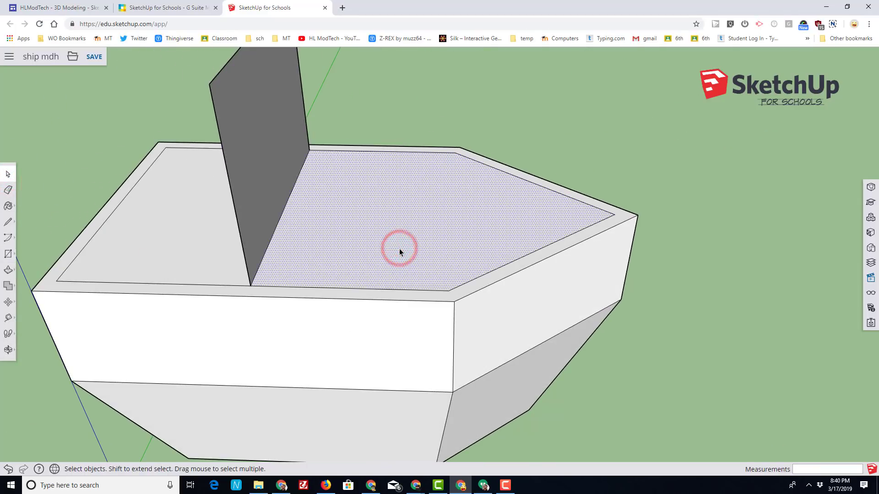
key(Delete)
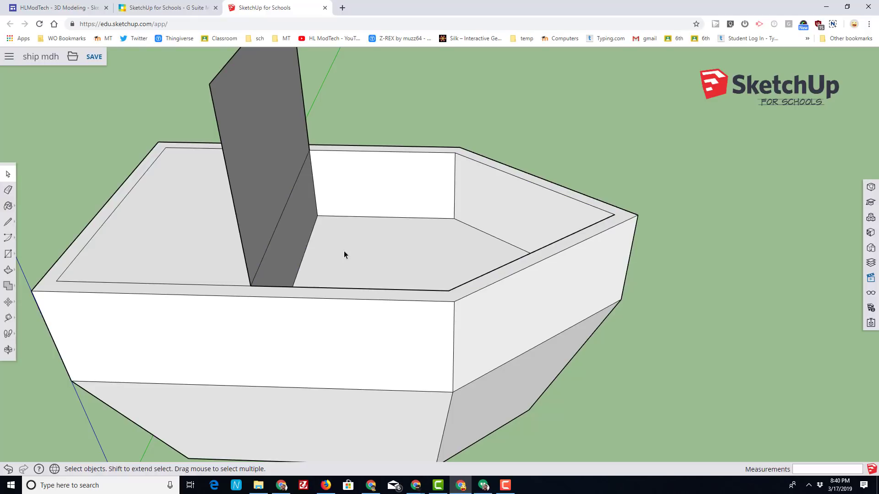
middle_drag(334, 254, 468, 235)
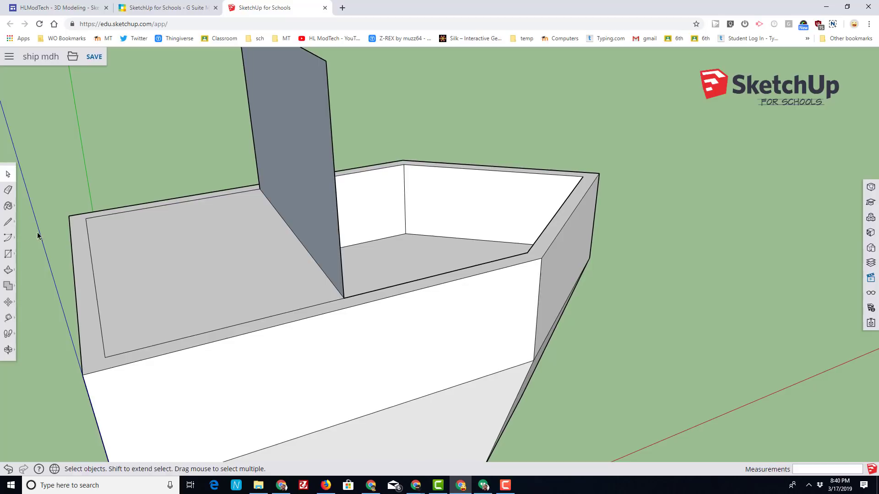
Pull the upright panel out about 47 mm to the hull rim, forming a cabin block.
click(9, 270)
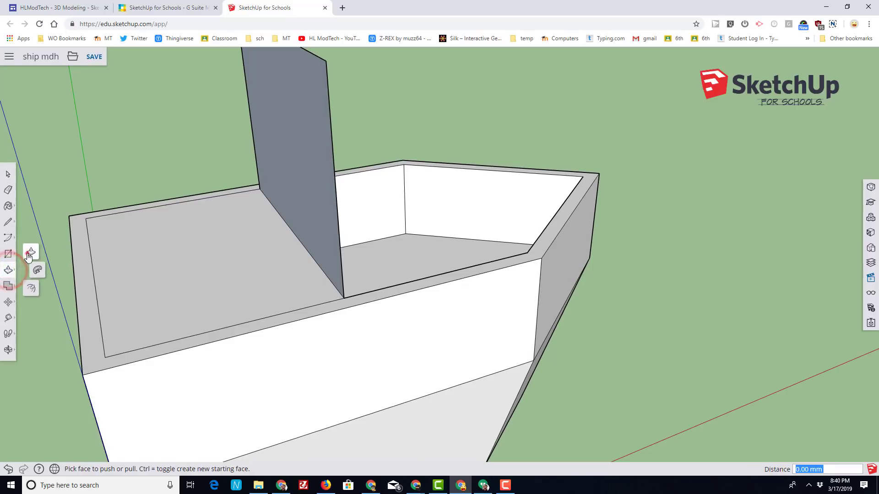
click(279, 192)
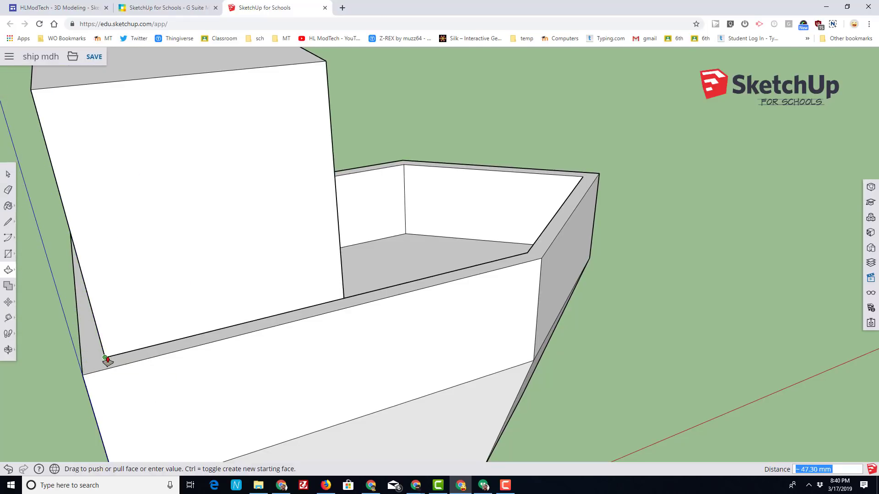
click(105, 358)
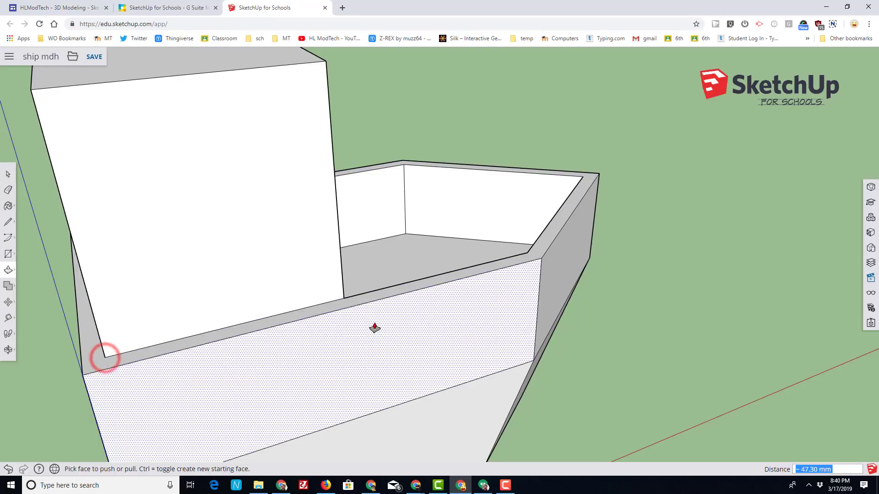
middle_drag(739, 248, 417, 156)
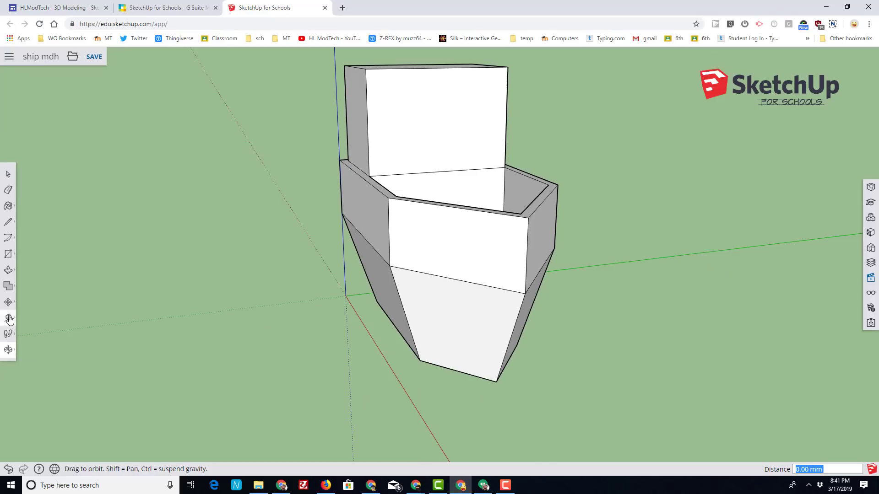
Offset a 5 mm inset outline on the cabin's bow-facing face.
click(7, 270)
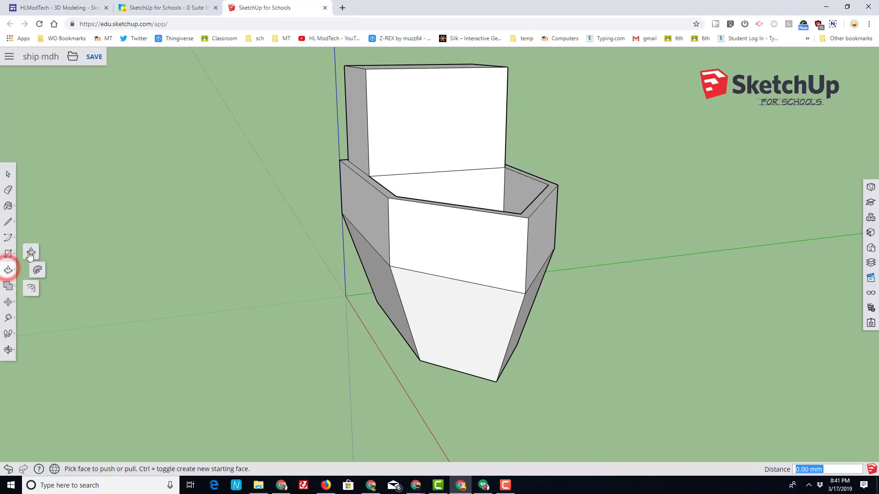
click(34, 288)
click(479, 95)
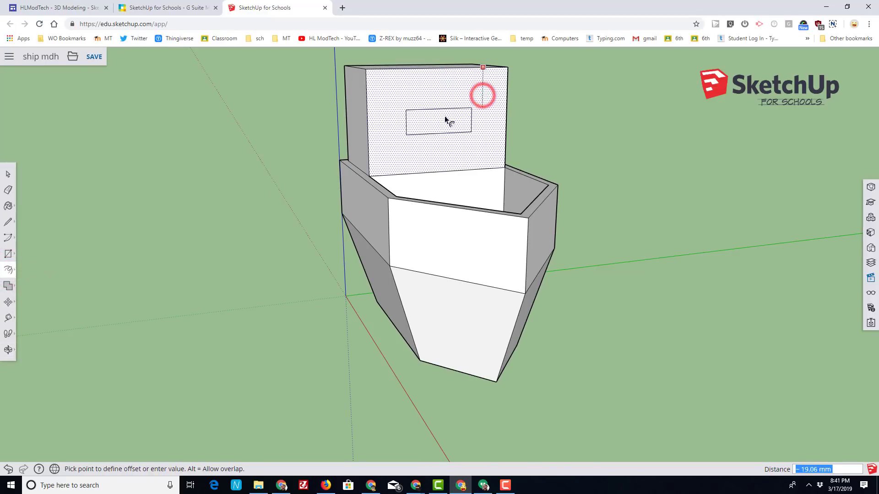
click(416, 83)
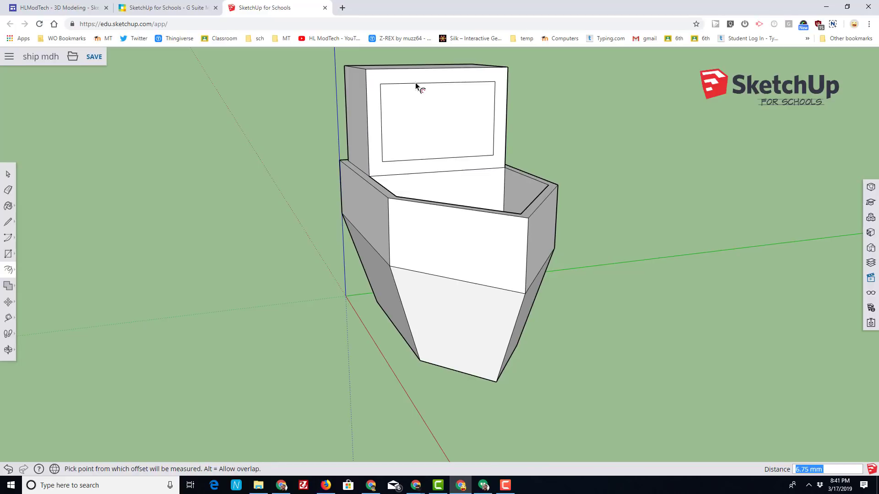
text(5)
key(Return)
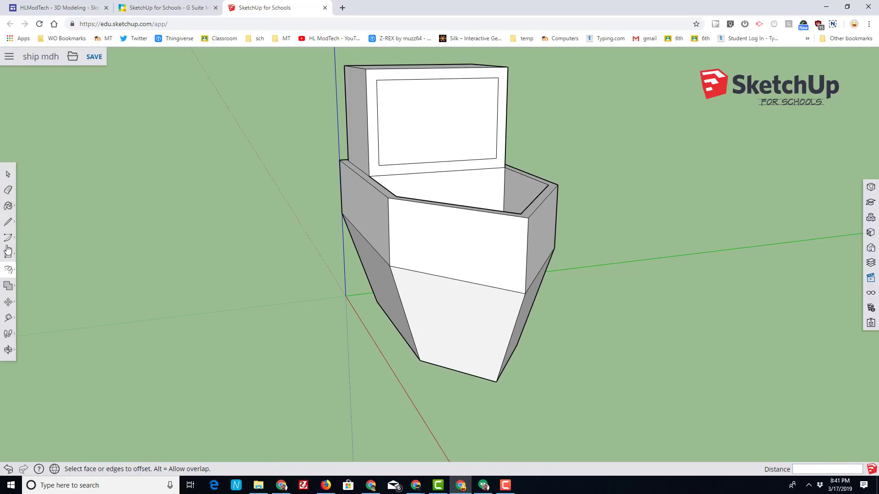
Push the inset face through the cabin to cut the window opening.
click(7, 271)
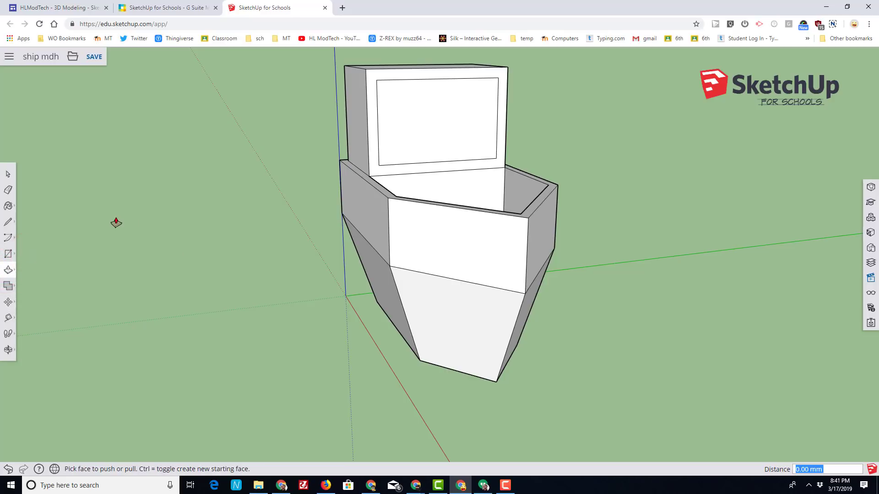
middle_drag(109, 230, 255, 255)
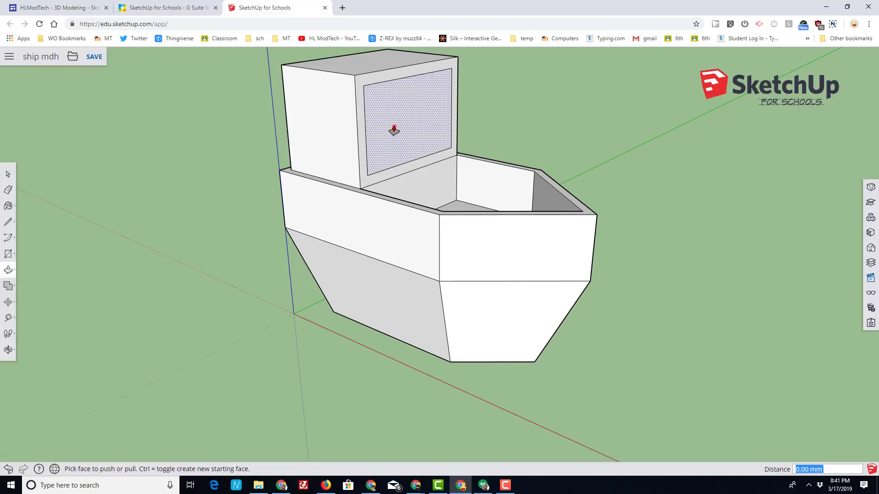
drag(393, 130, 287, 131)
key(o)
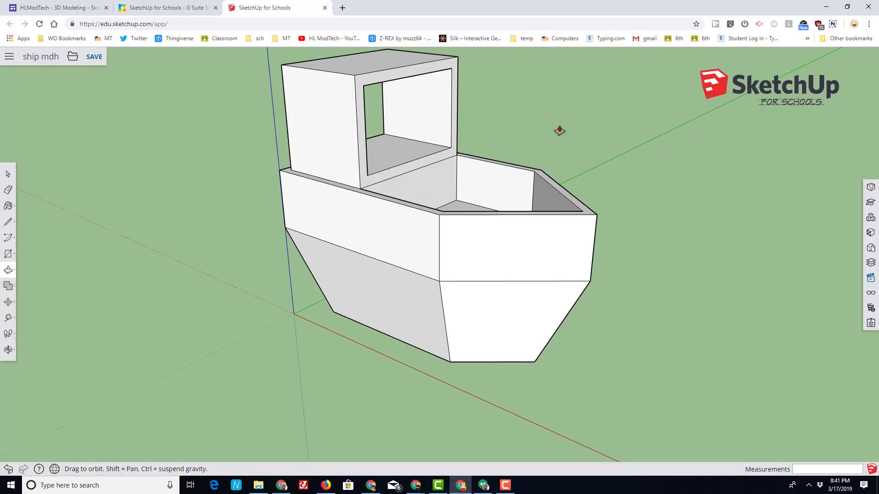
drag(559, 130, 686, 120)
key(p)
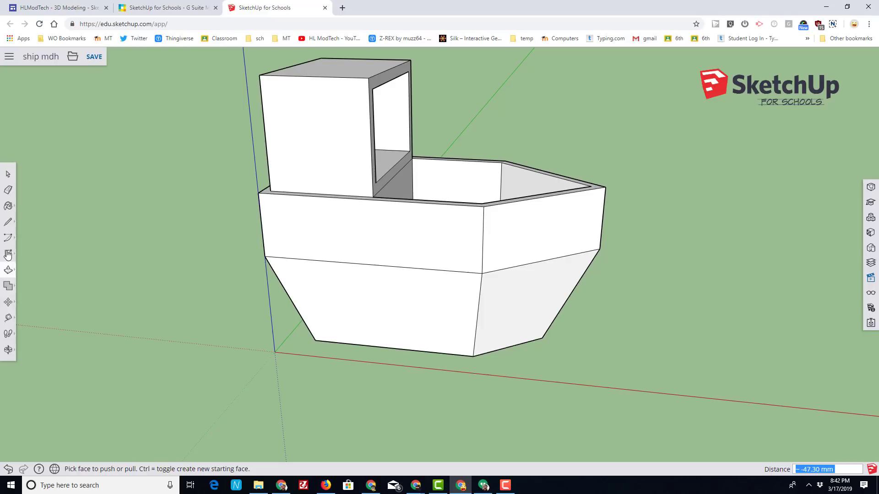
Inset a thin-bordered outline on the cabin's front face and clear the side window's leftover face.
click(8, 270)
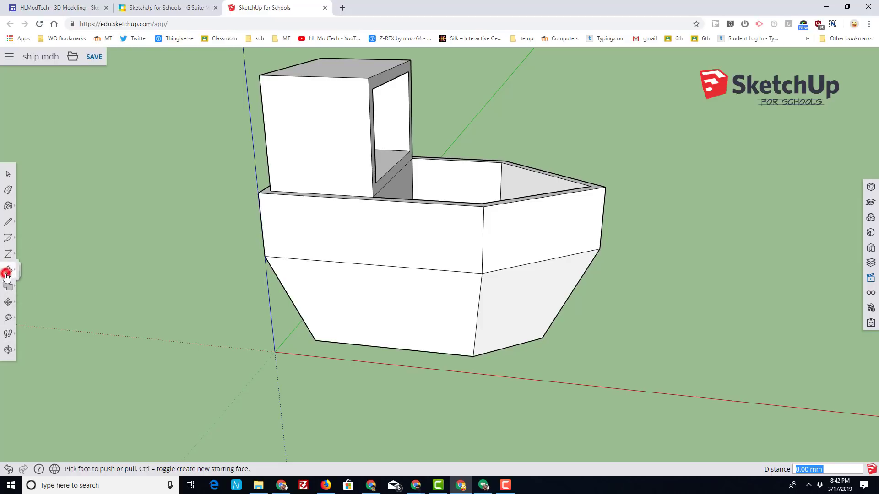
click(33, 291)
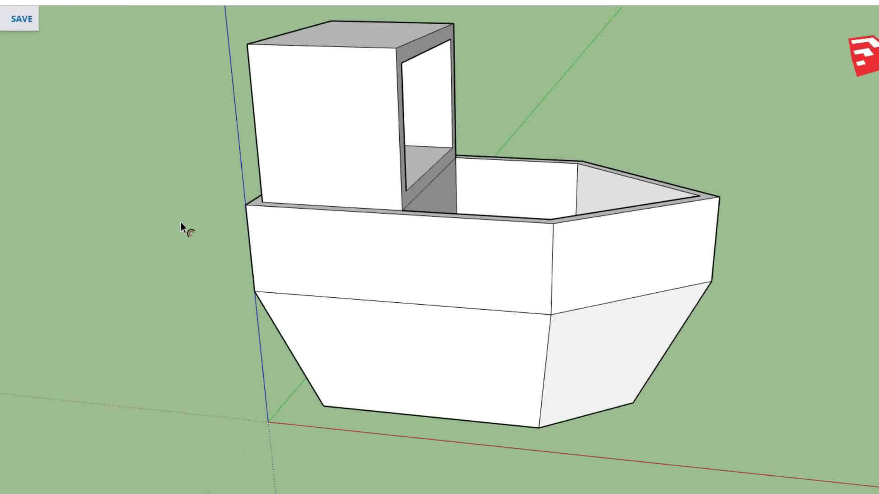
click(322, 108)
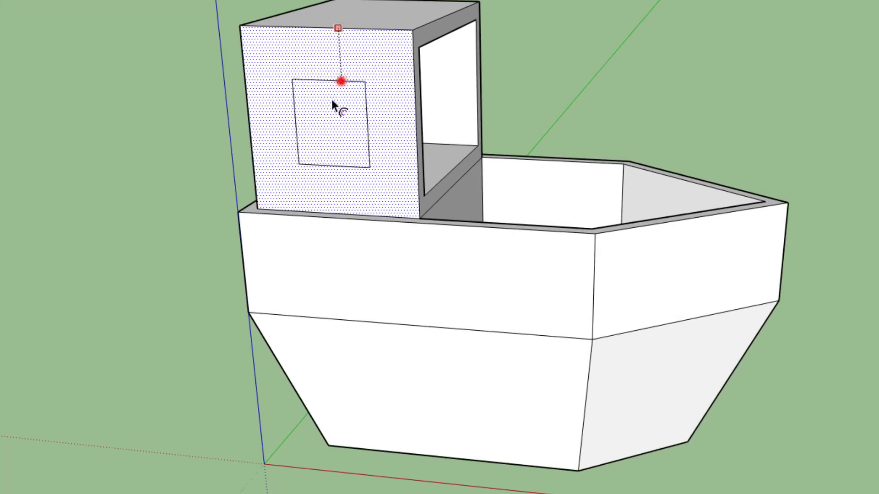
click(271, 52)
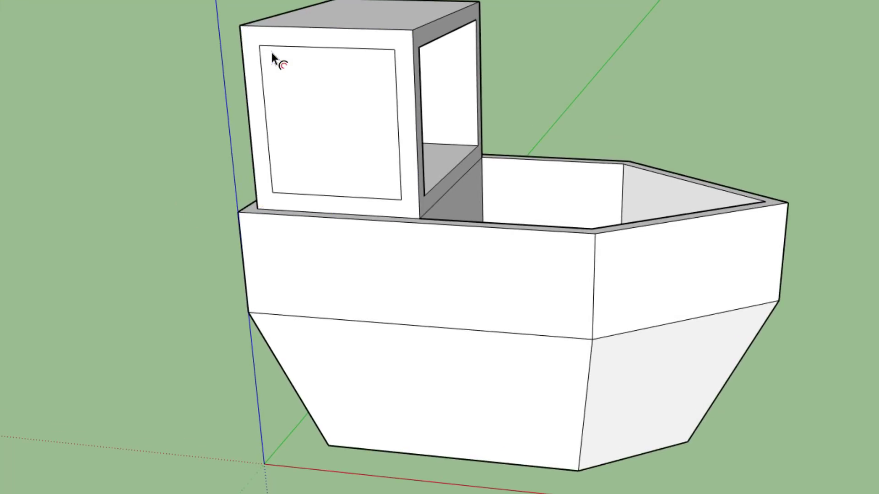
click(430, 144)
key(Delete)
Recess the front window face to the side window's depth and delete it to open the window.
key(p)
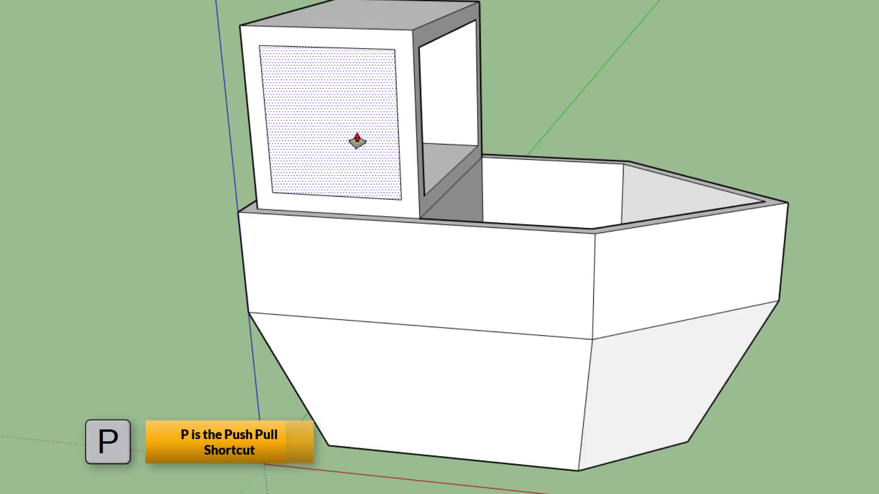
click(357, 138)
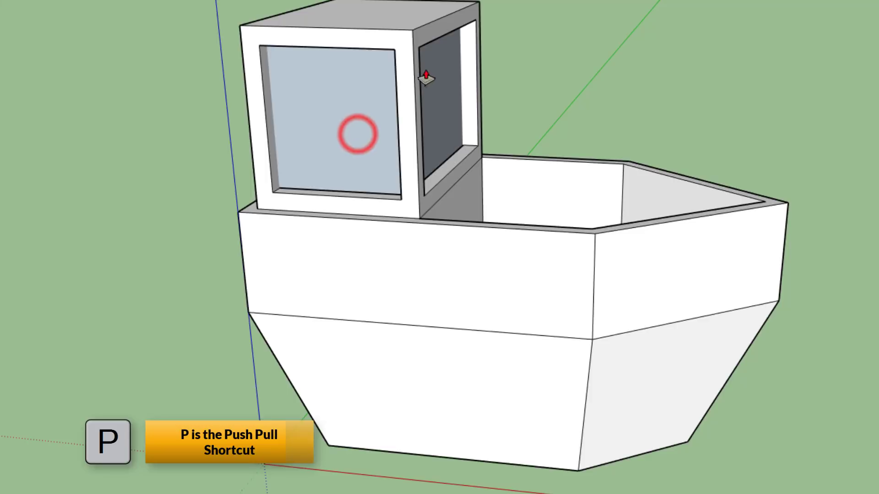
click(419, 56)
click(398, 124)
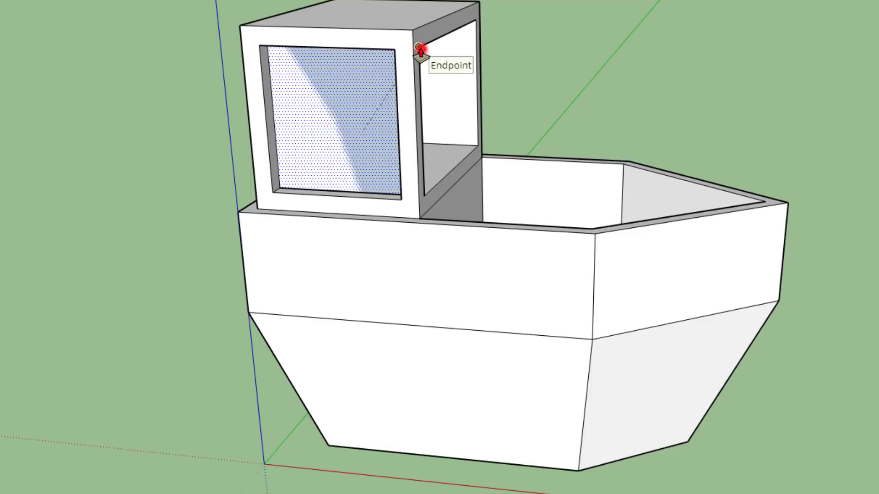
click(418, 46)
key(space)
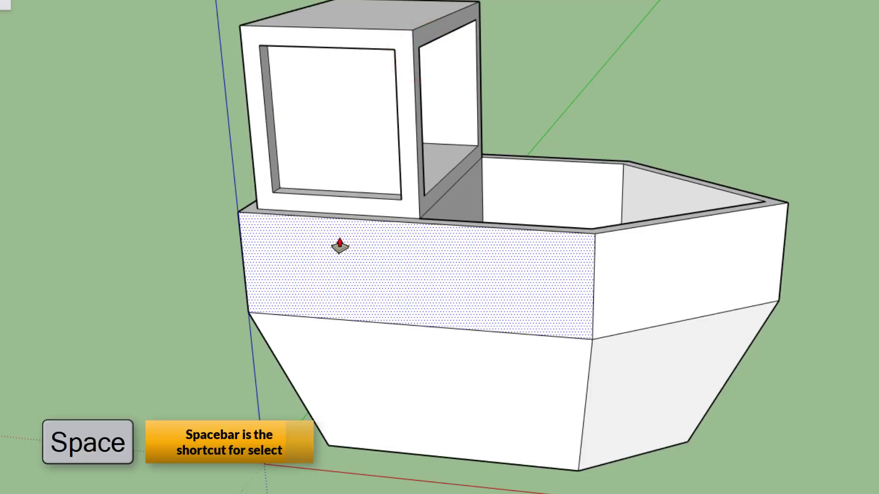
click(333, 126)
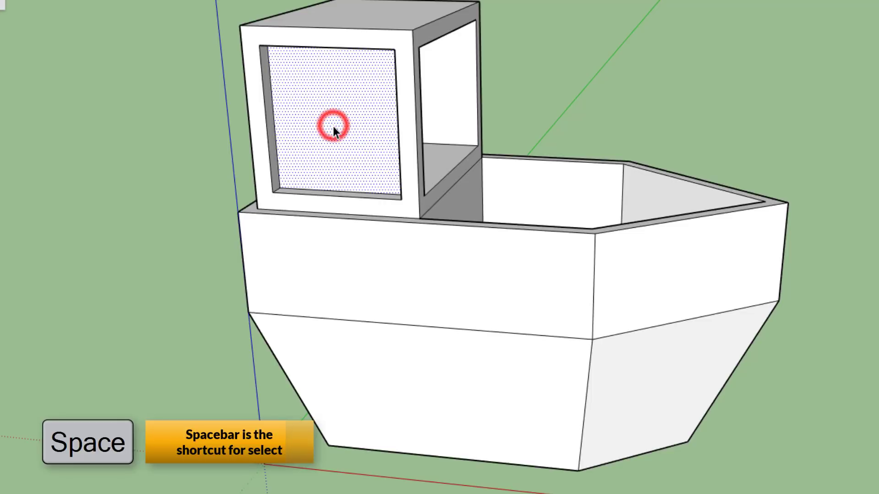
key(Delete)
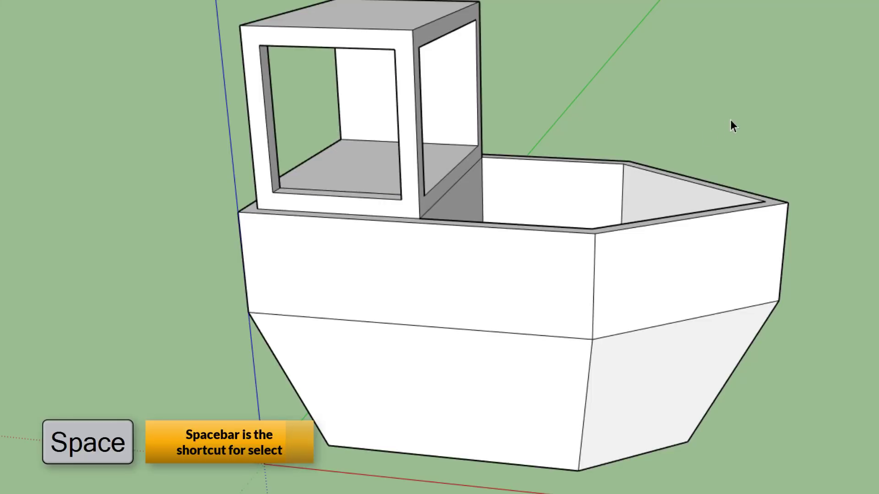
middle_drag(729, 119, 369, 147)
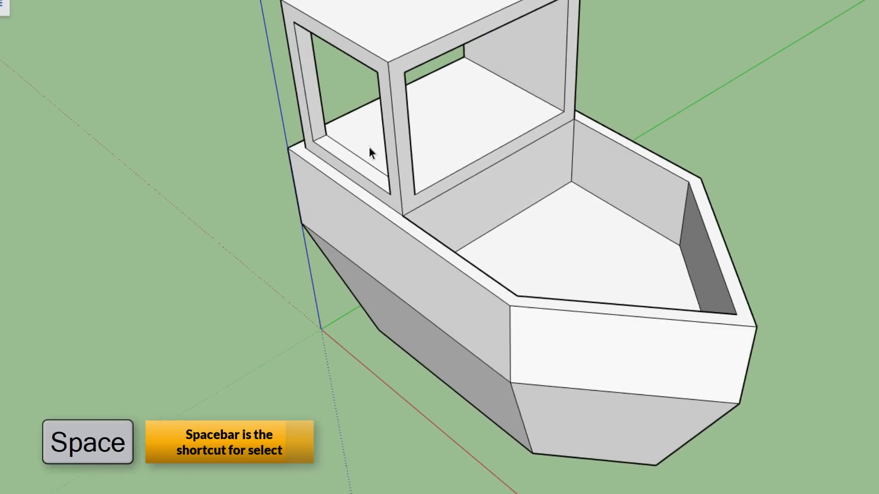
Delete the leftover sill edge so the previous window is fully open.
click(371, 164)
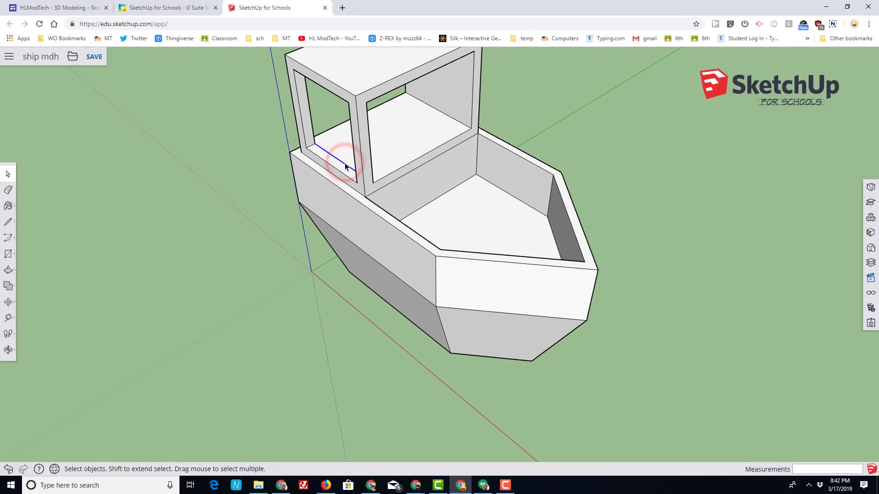
key(Delete)
middle_drag(610, 188, 94, 133)
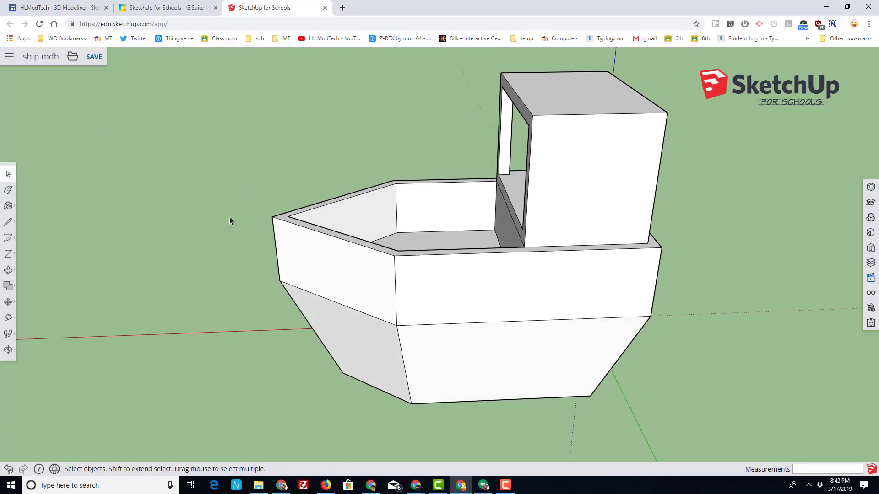
Offset a 5 mm window outline inside the cabin's third wall.
click(8, 271)
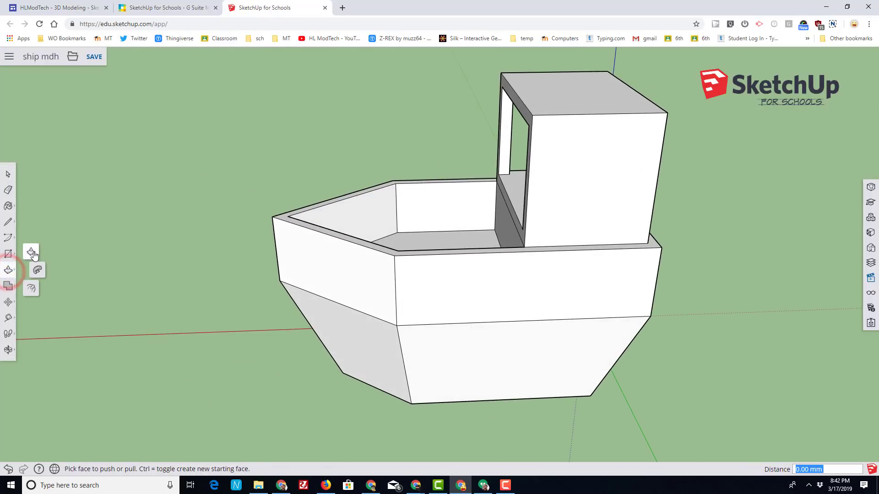
click(32, 290)
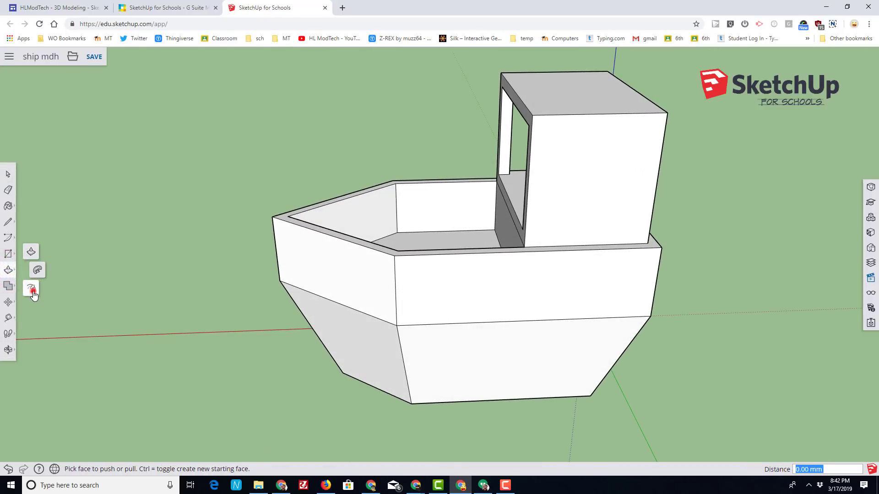
click(613, 156)
click(576, 130)
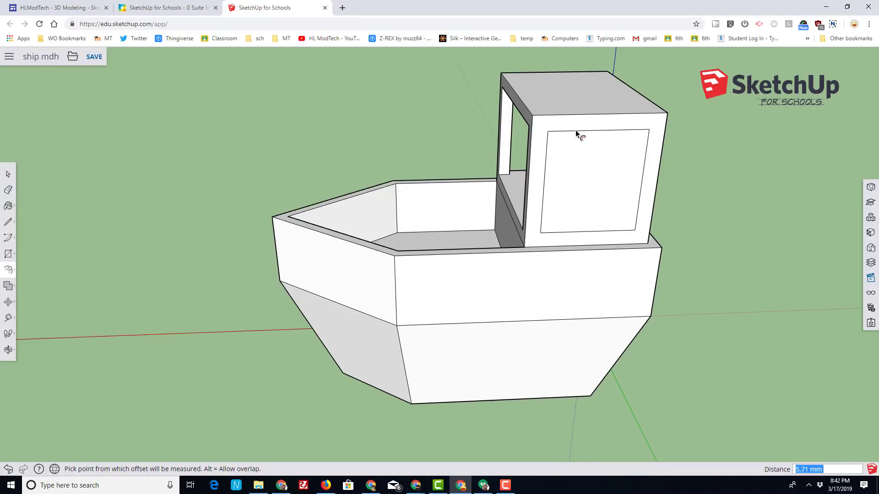
key(Return)
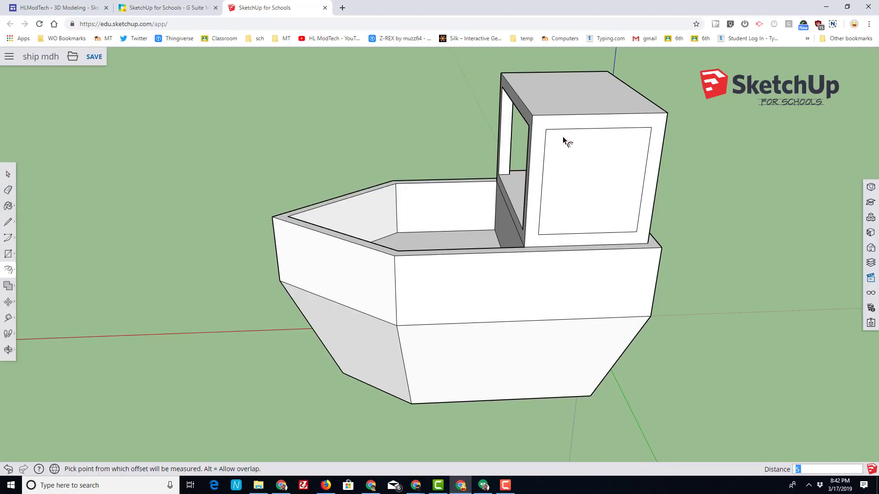
key(p)
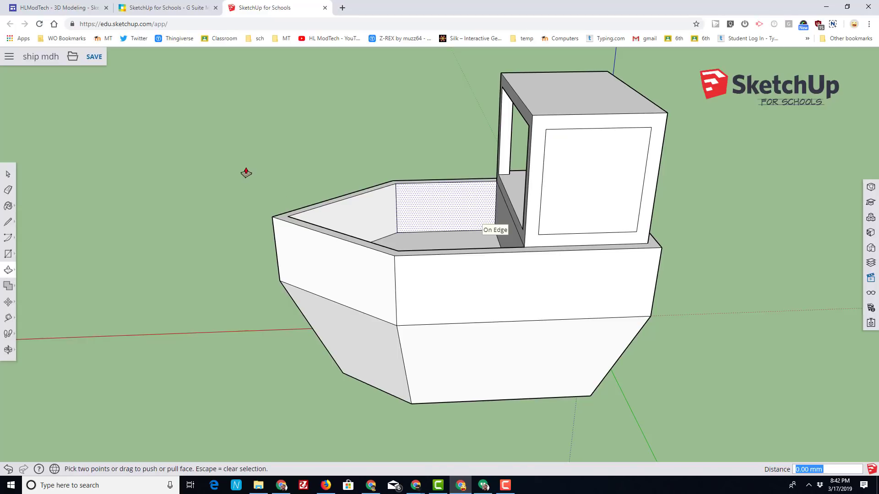
click(7, 350)
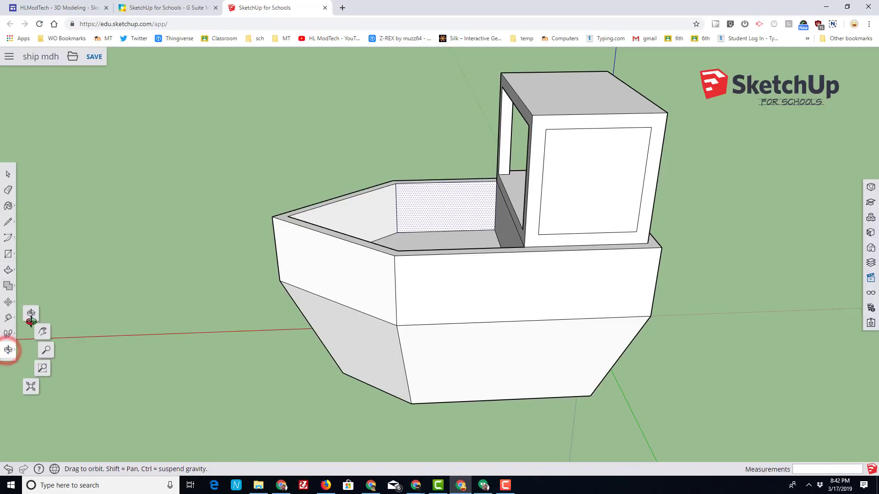
click(33, 319)
Push the third window's inset face 5 mm into the cabin.
drag(84, 314, 159, 316)
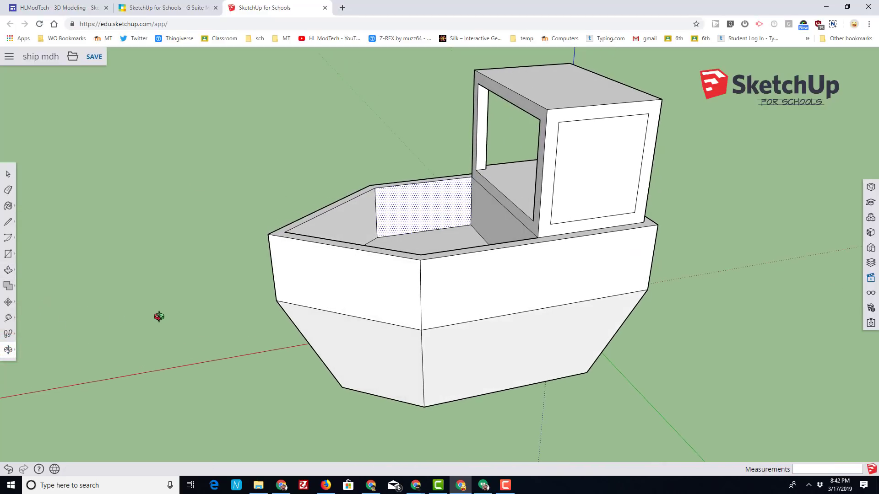
key(p)
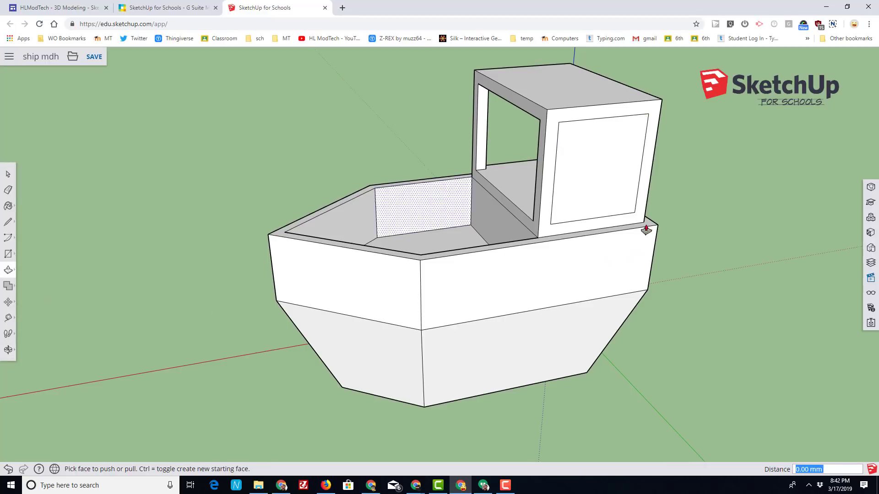
click(569, 198)
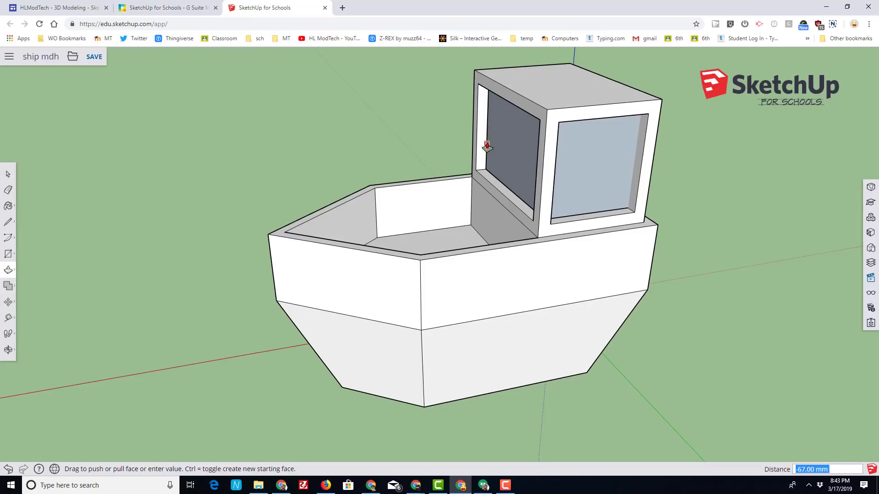
click(541, 123)
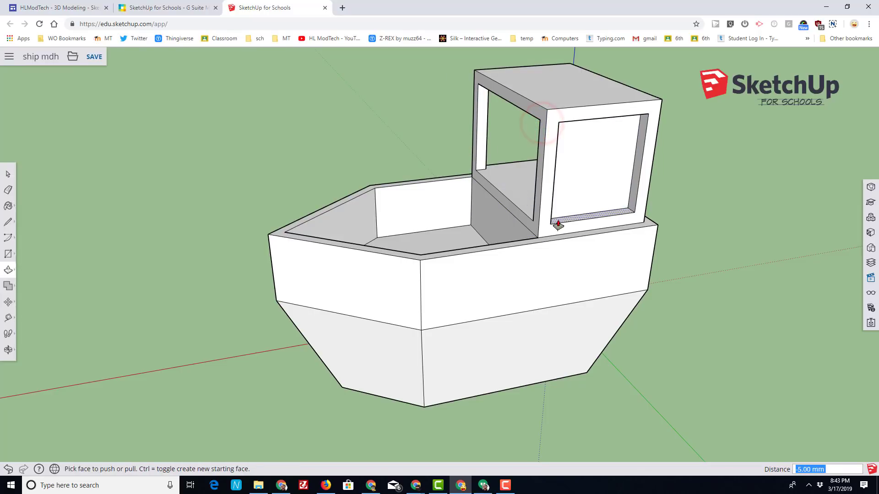
Delete the recessed window face so the third wall becomes an open frame.
click(8, 174)
click(575, 183)
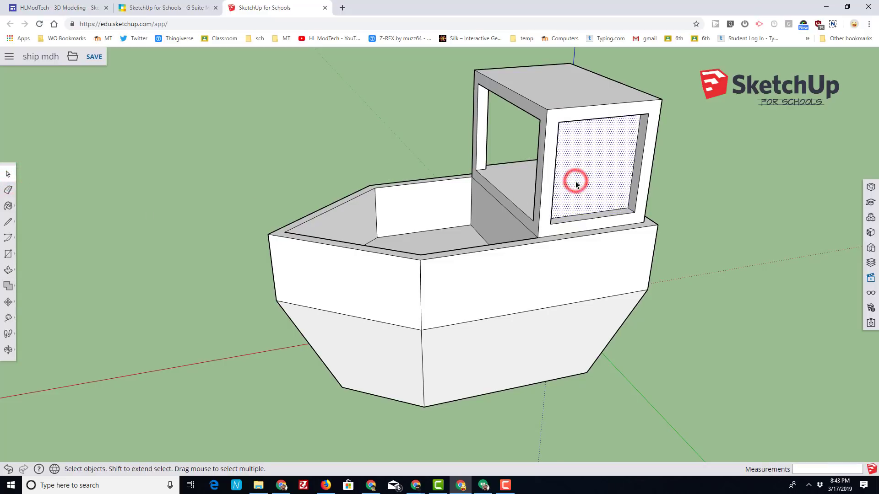
key(Delete)
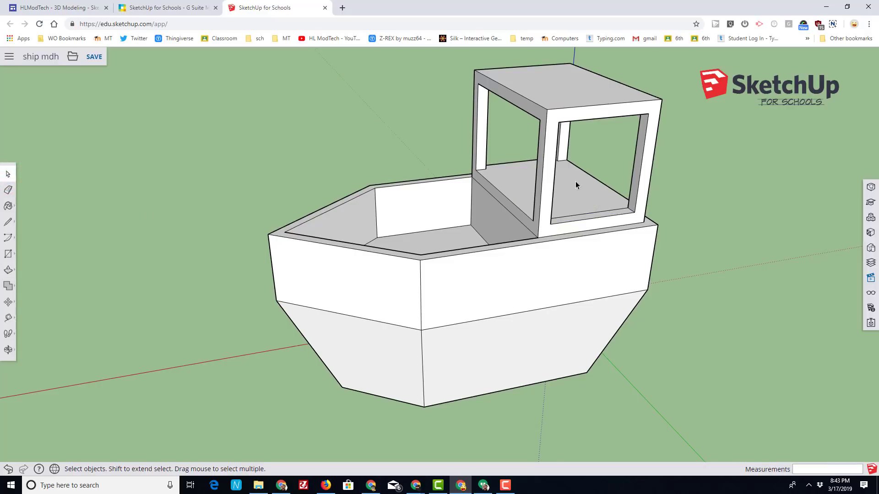
click(583, 215)
click(582, 214)
middle_drag(191, 216, 359, 59)
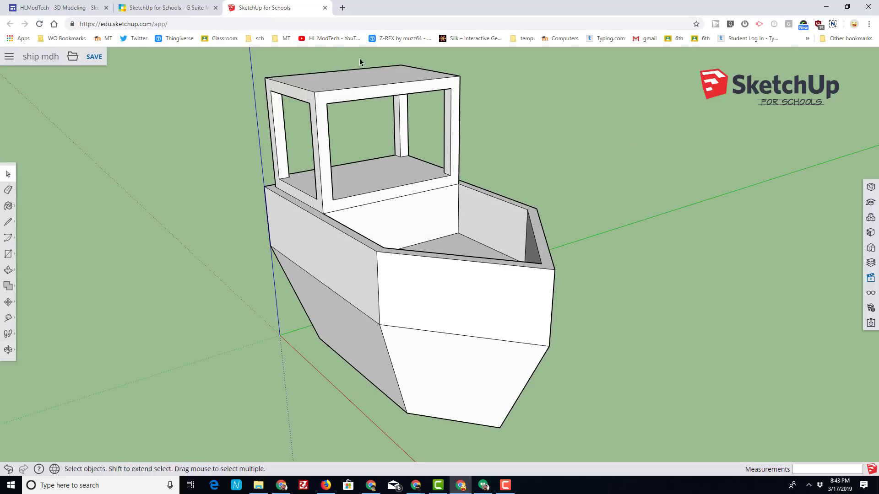
scroll(359, 59, down, 2)
middle_drag(503, 60, 468, 124)
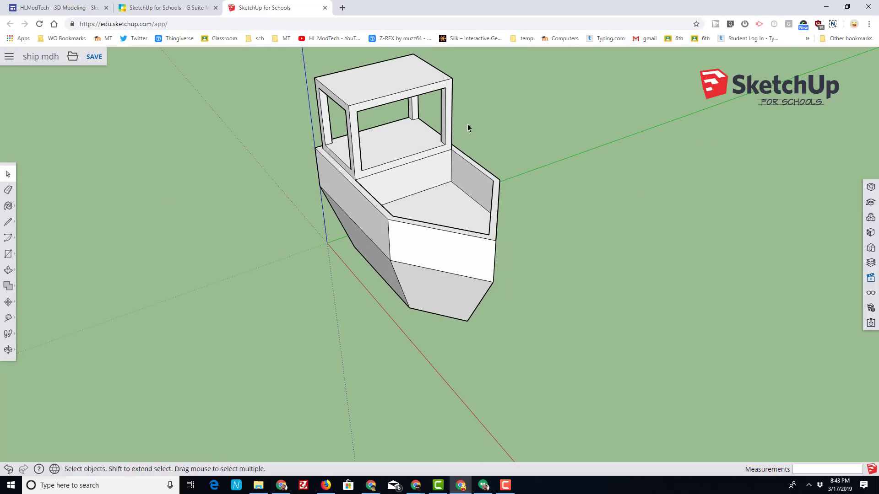
Draw a ridge line across the cabin top from midpoint to midpoint.
click(8, 222)
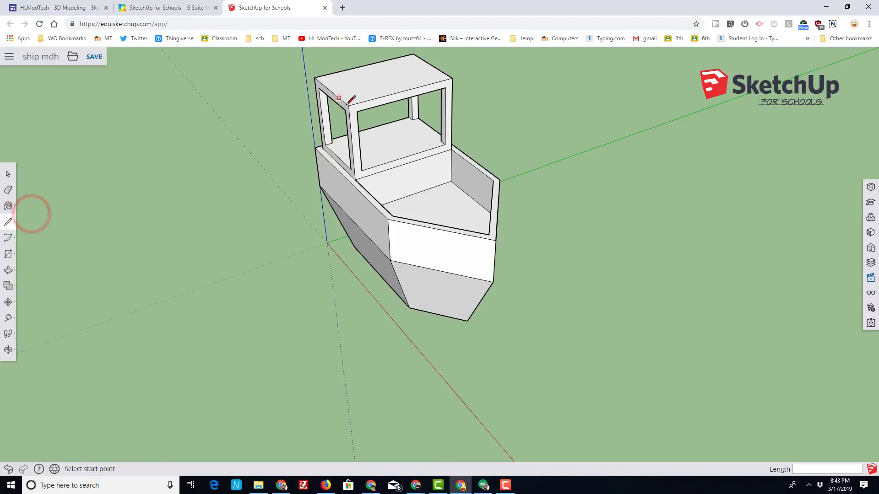
click(402, 91)
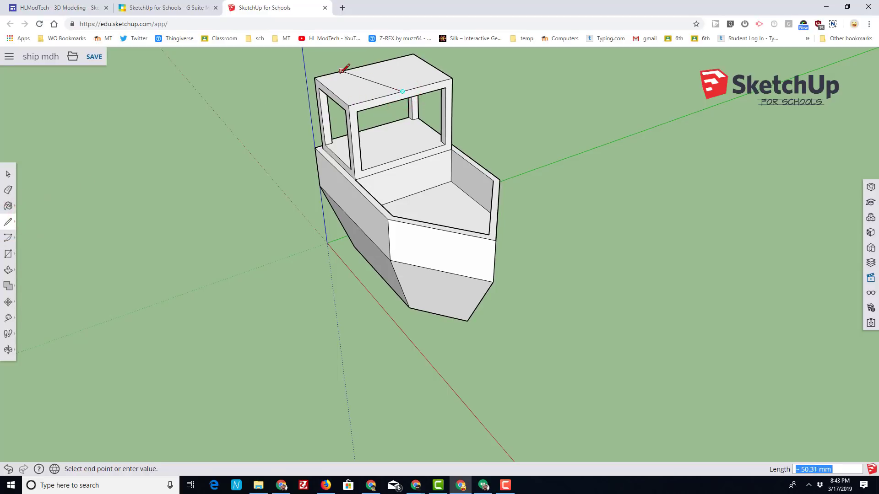
click(365, 65)
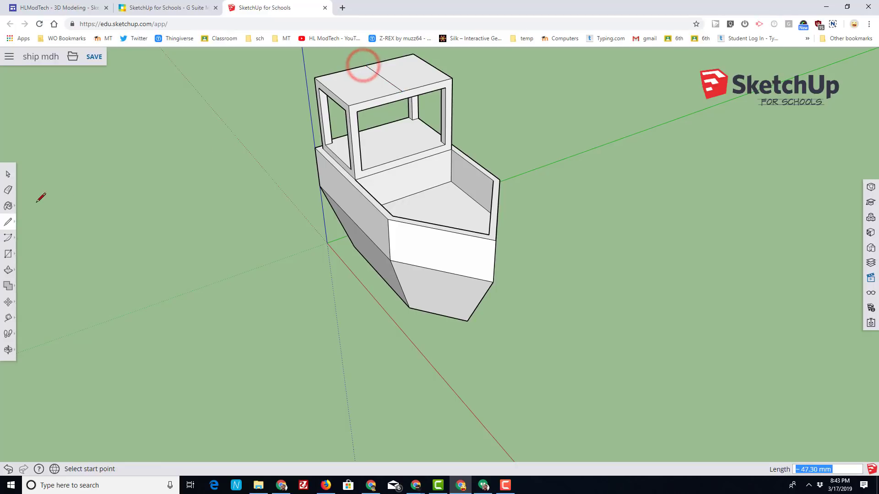
Raise the ridge line along the blue axis to form a peaked gable roof.
click(9, 301)
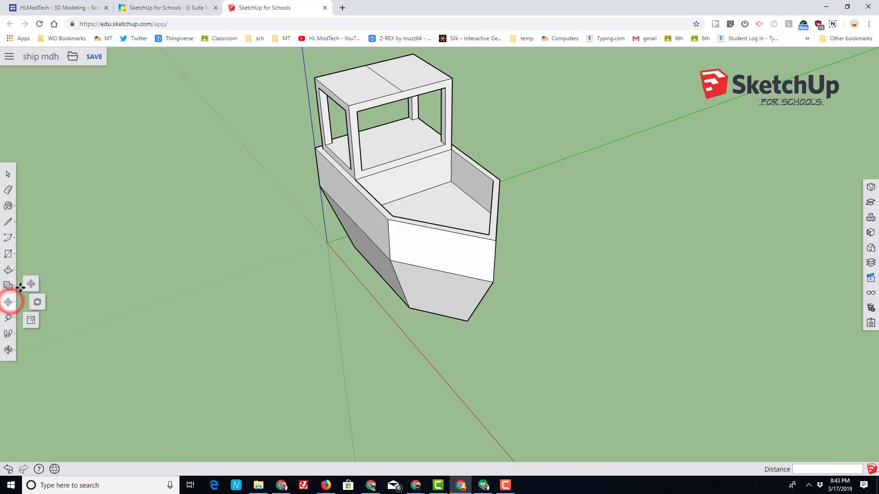
click(384, 78)
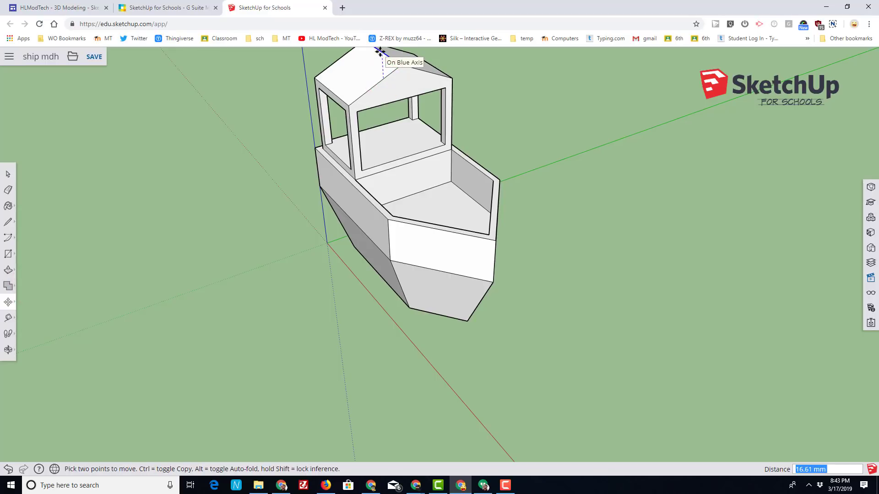
click(380, 51)
scroll(408, 196, down, 4)
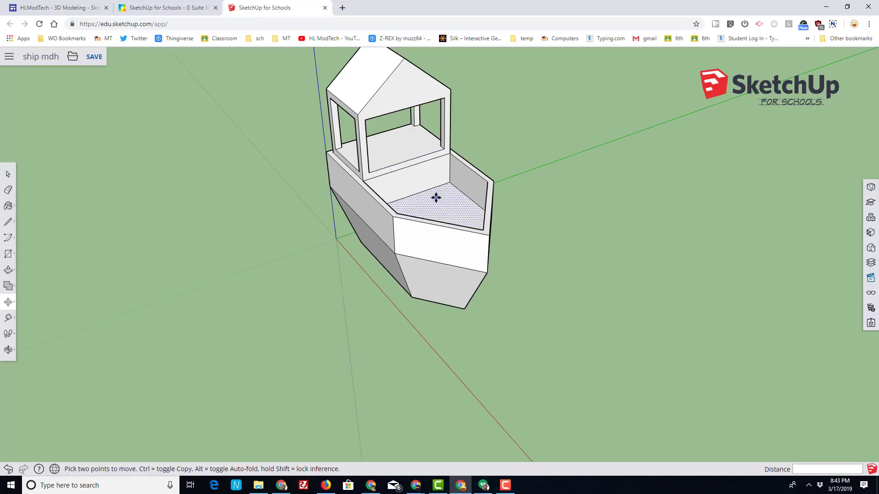
Save the ship mdh model to Drive so it reads SAVED.
middle_drag(512, 204, 277, 165)
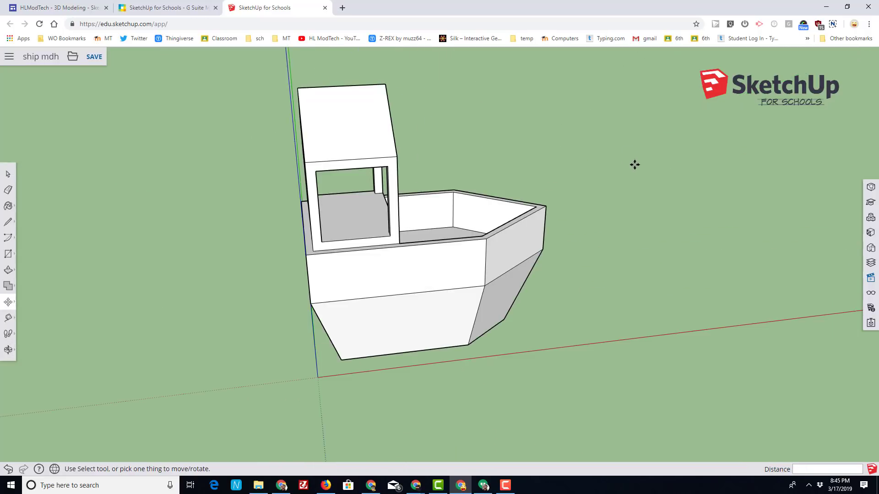
middle_drag(634, 165, 540, 137)
click(95, 58)
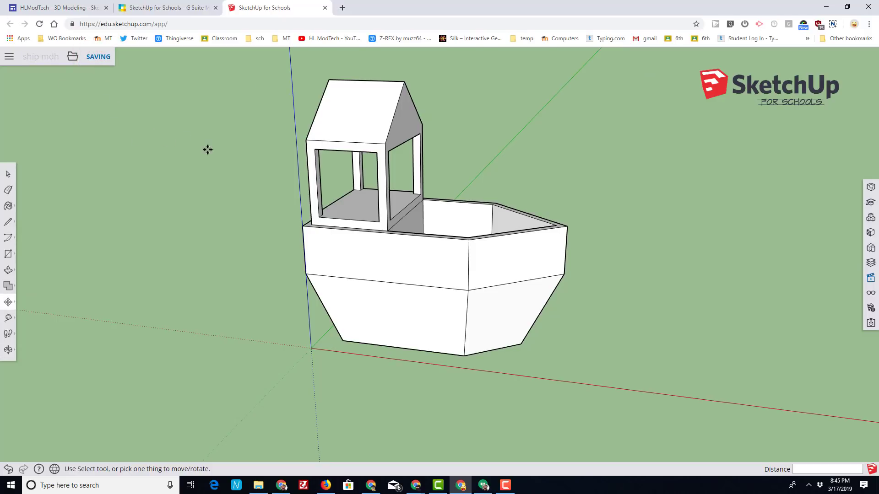
middle_drag(181, 173, 84, 159)
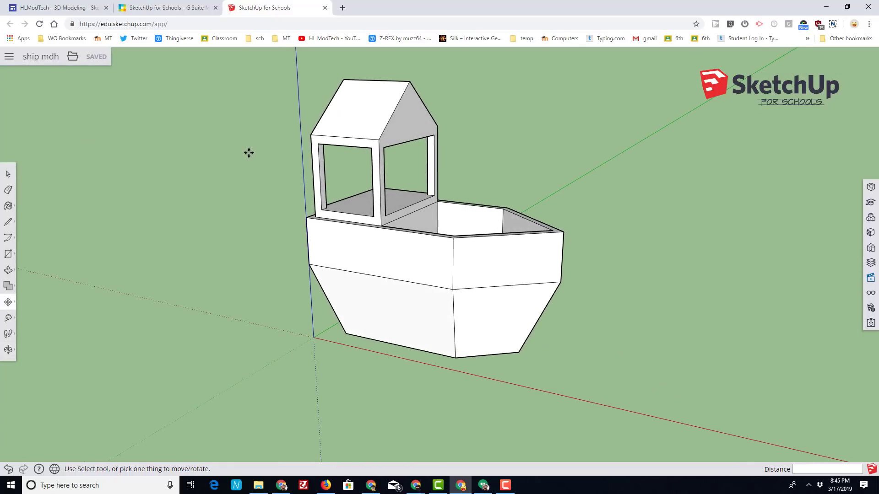
middle_drag(249, 151, 154, 156)
key(m)
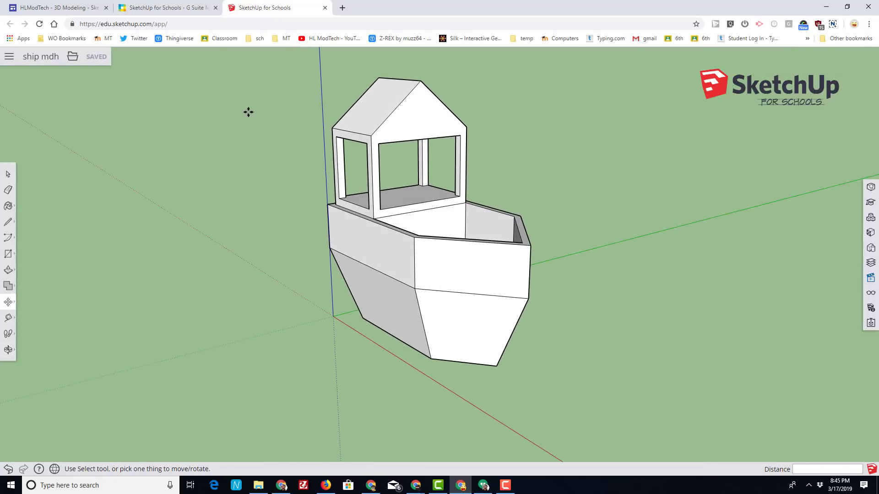
middle_drag(248, 113, 261, 131)
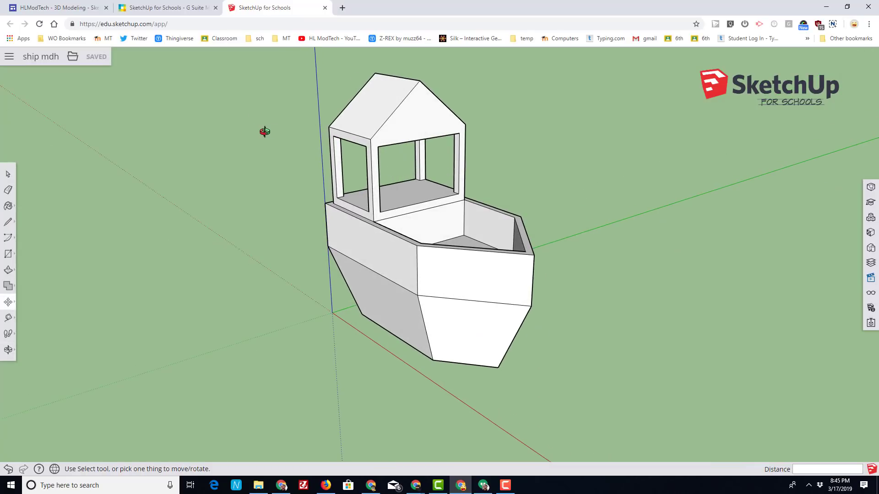
middle_drag(265, 132, 253, 118)
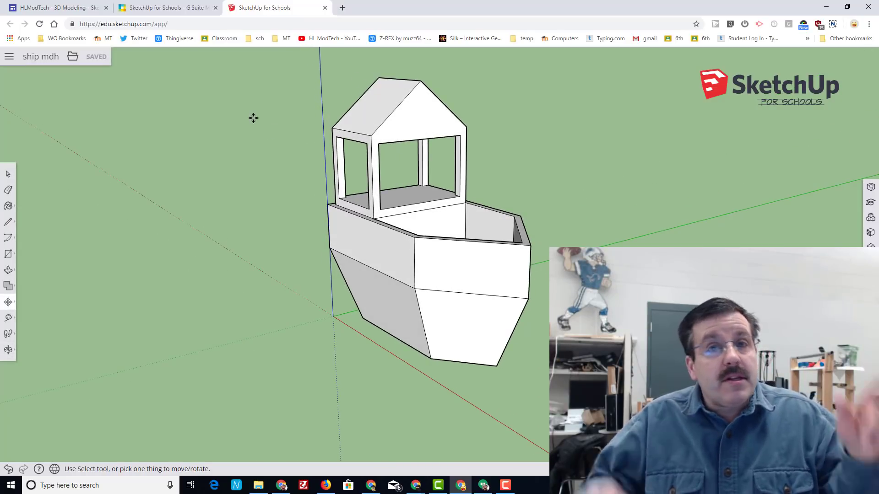